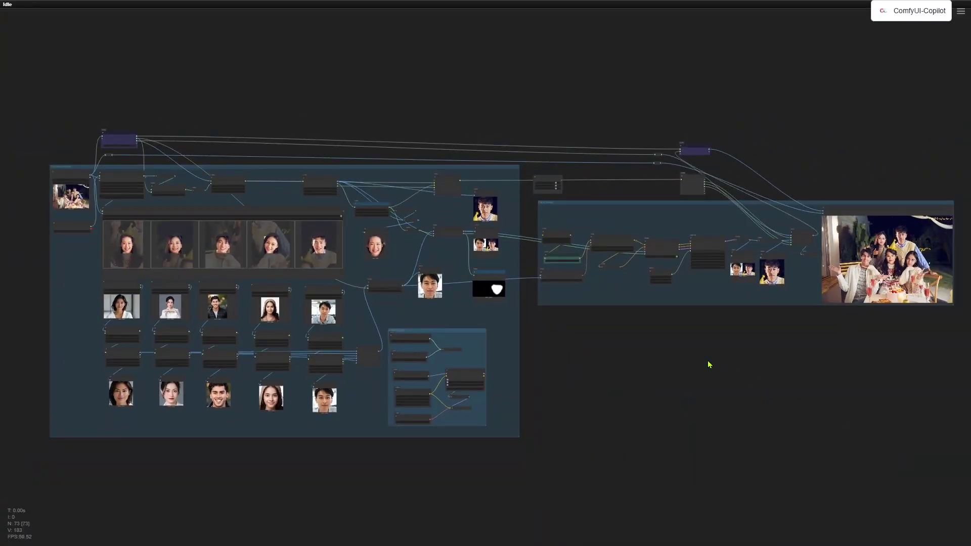
# - Inspect the birthday group photo loaded in the Process Images group's Load Image node
pyautogui.scroll(10, 15, 177)
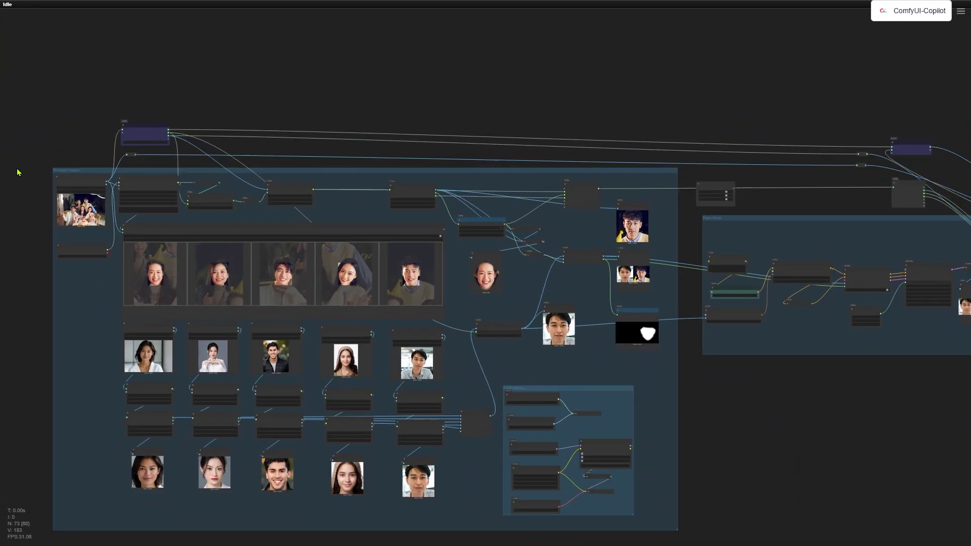
pyautogui.scroll(10, 64, 217)
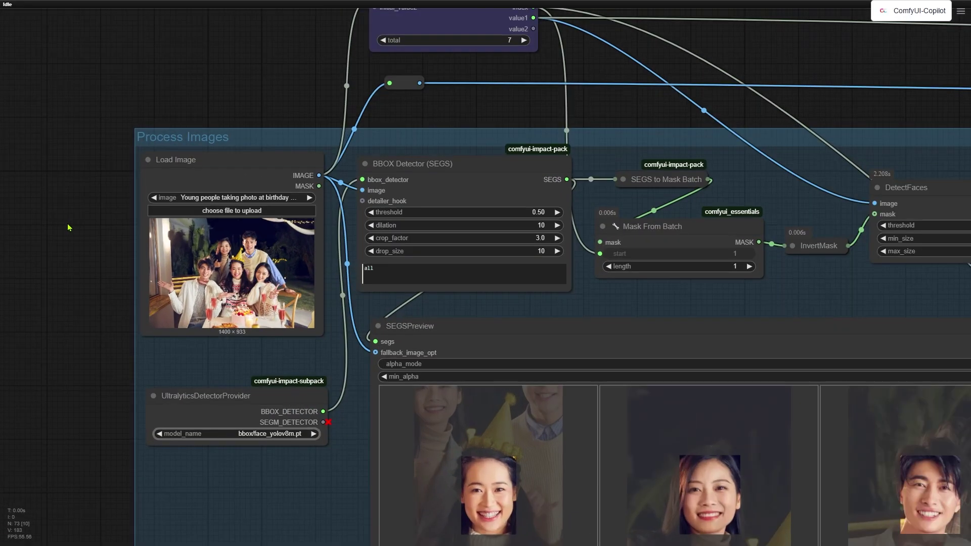
pyautogui.scroll(3, 87, 273)
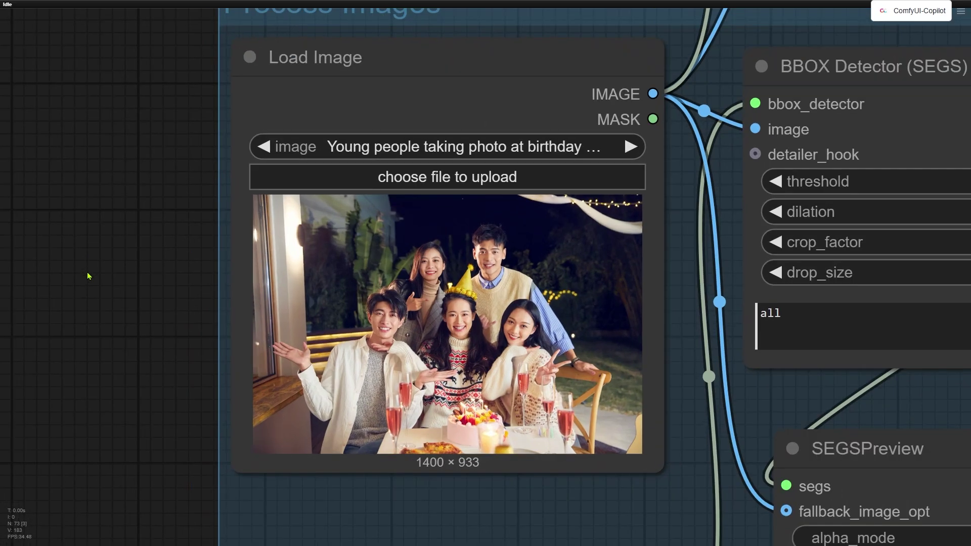
pyautogui.scroll(-15, 71, 195)
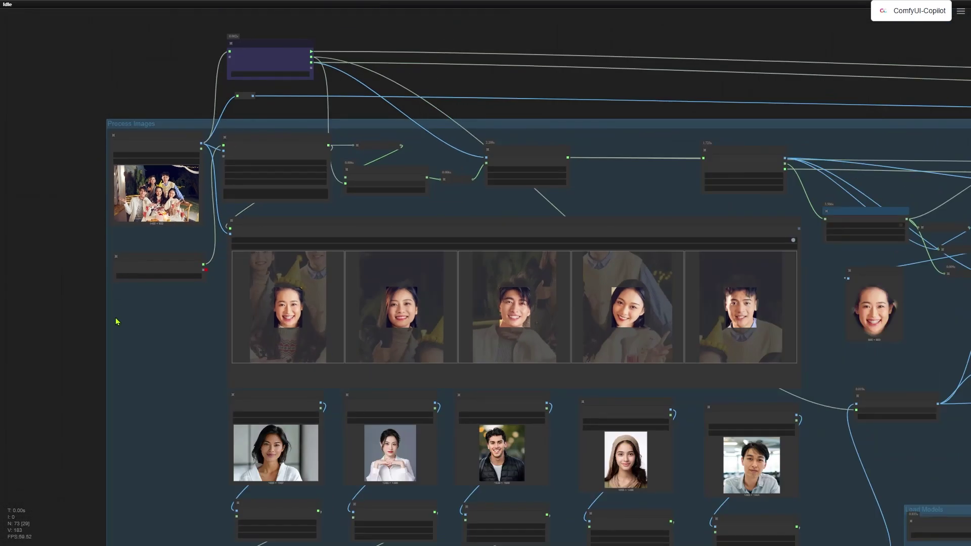
# - Review the row of portrait Load Image nodes and their DetectFaces and CropFaces nodes below the SEGSPreview
pyautogui.moveTo(128, 403); pyautogui.dragTo(135, 276)
pyautogui.scroll(4, 227, 364)
pyautogui.moveTo(193, 382); pyautogui.dragTo(43, 345)
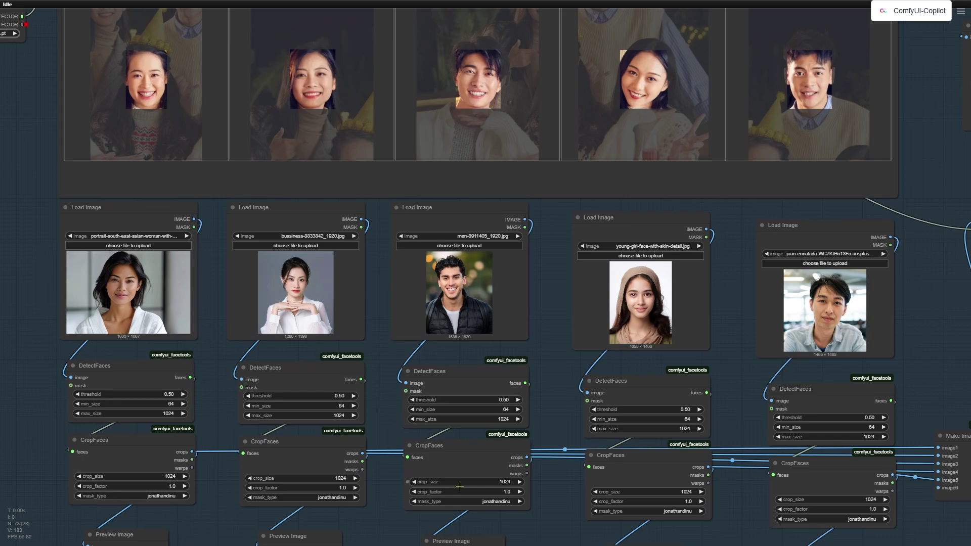
pyautogui.scroll(-13, 262, 221)
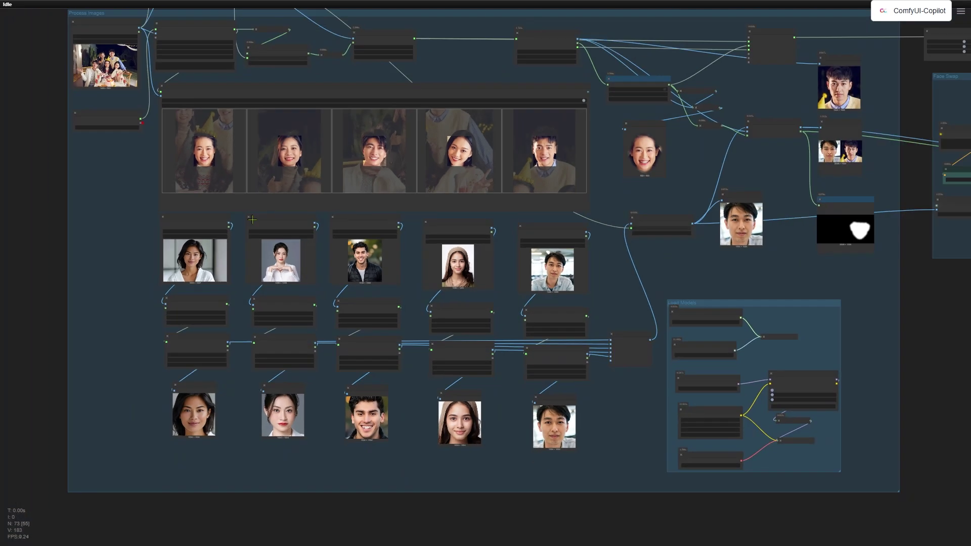
# - Compare the original birthday photo with the face-swapped result in the Image Comparer node
pyautogui.moveTo(802, 304); pyautogui.dragTo(328, 417)
pyautogui.scroll(15, 384, 283)
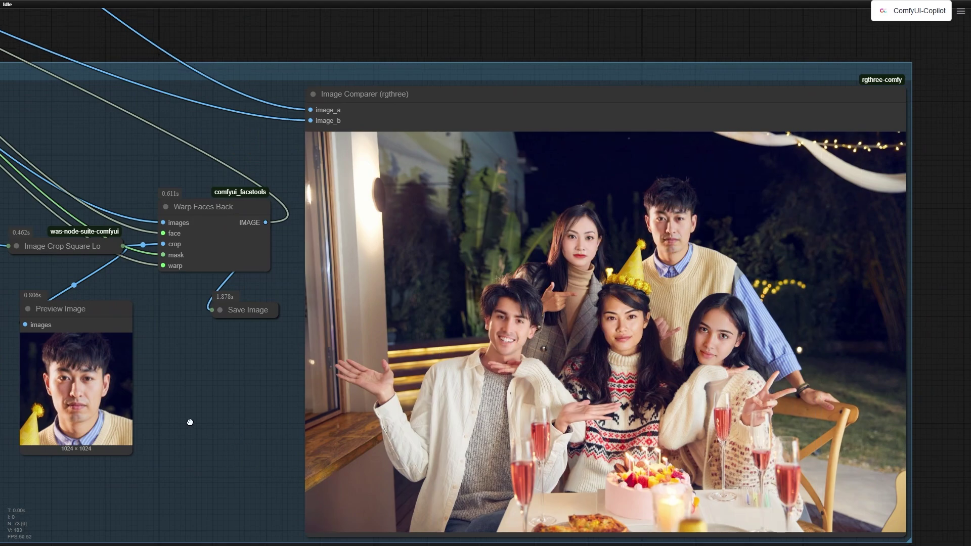
pyautogui.moveTo(248, 434); pyautogui.dragTo(63, 392)
pyautogui.scroll(2, 63, 392)
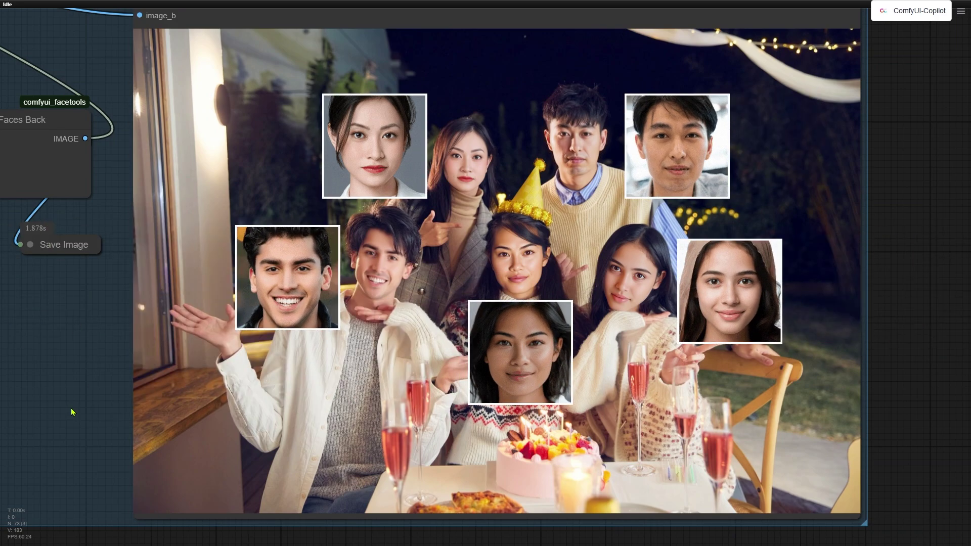
pyautogui.scroll(-4, 396, 446)
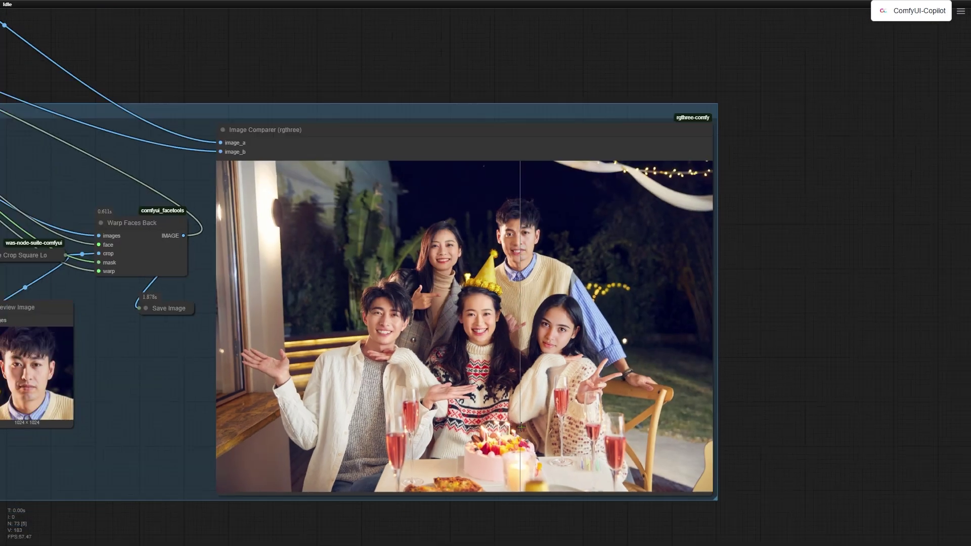
# - Examine the BBOX Detector (SEGS) node and its connections in the Process Images group
pyautogui.scroll(-10, 521, 426)
pyautogui.moveTo(141, 241); pyautogui.dragTo(806, 219)
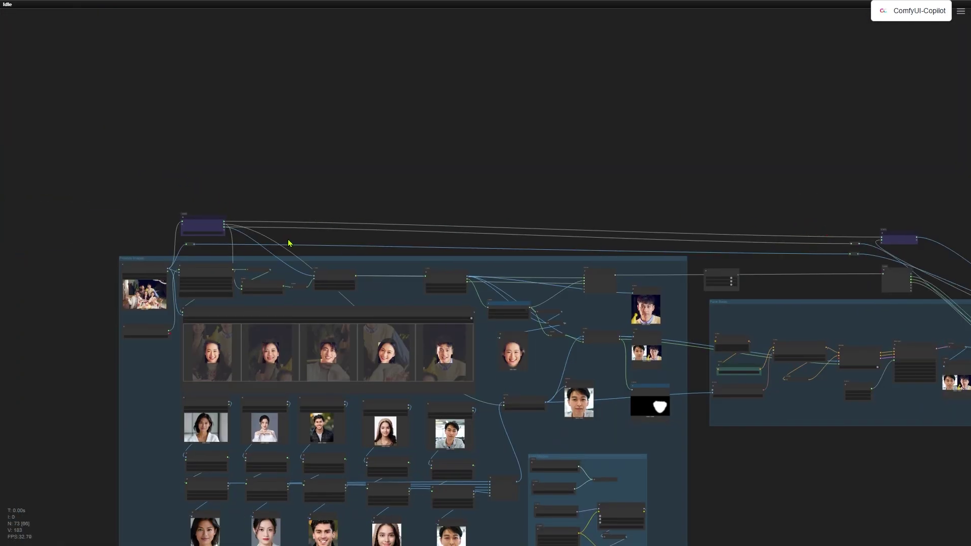
pyautogui.scroll(15, 198, 286)
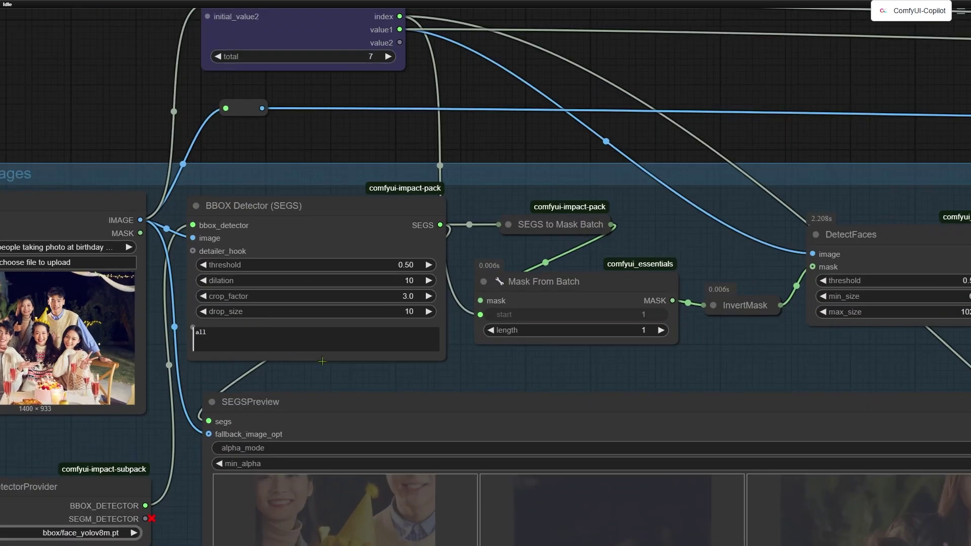
pyautogui.moveTo(353, 387); pyautogui.dragTo(316, 320)
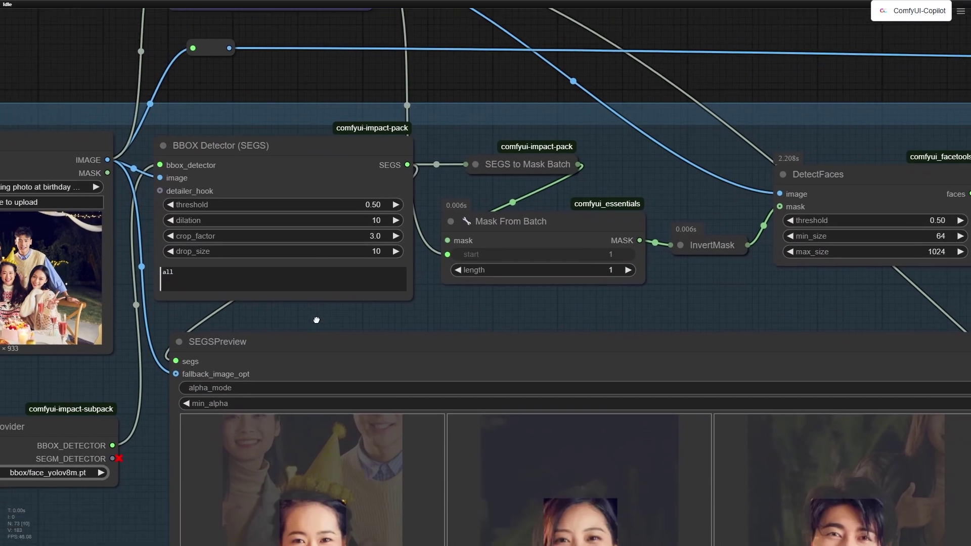
pyautogui.click(302, 155)
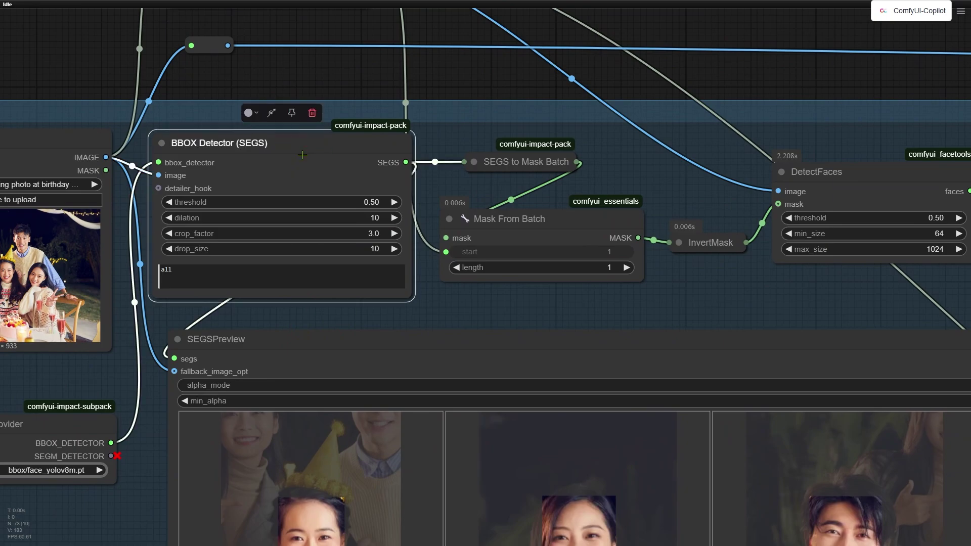
pyautogui.moveTo(698, 303); pyautogui.dragTo(484, 167)
# - Check the order of the detected faces in SEGSPreview against the portrait images loaded beneath it
pyautogui.scroll(-3, 596, 169)
pyautogui.scroll(-2, 485, 167)
pyautogui.click(551, 206)
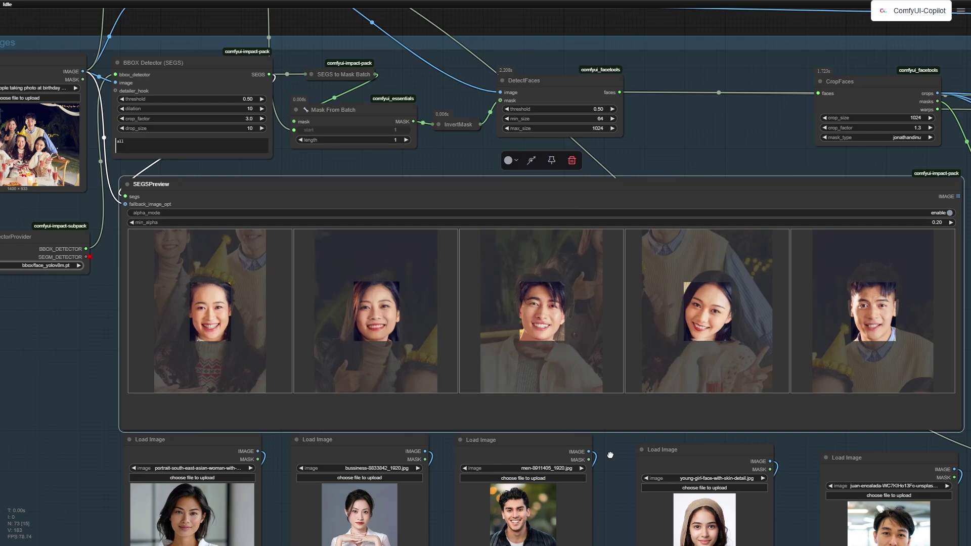
pyautogui.moveTo(609, 448); pyautogui.dragTo(575, 342)
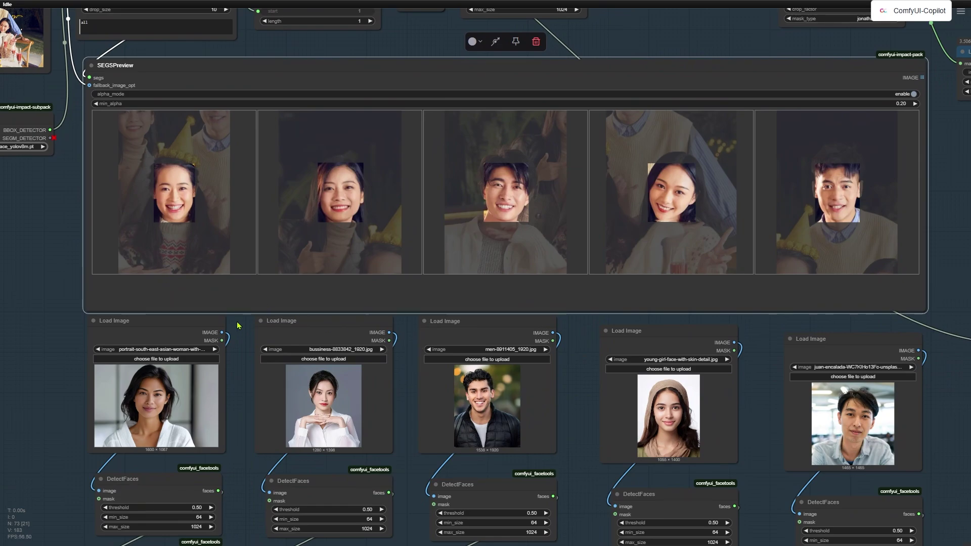
pyautogui.moveTo(572, 444); pyautogui.dragTo(550, 313)
pyautogui.moveTo(547, 514); pyautogui.dragTo(532, 346)
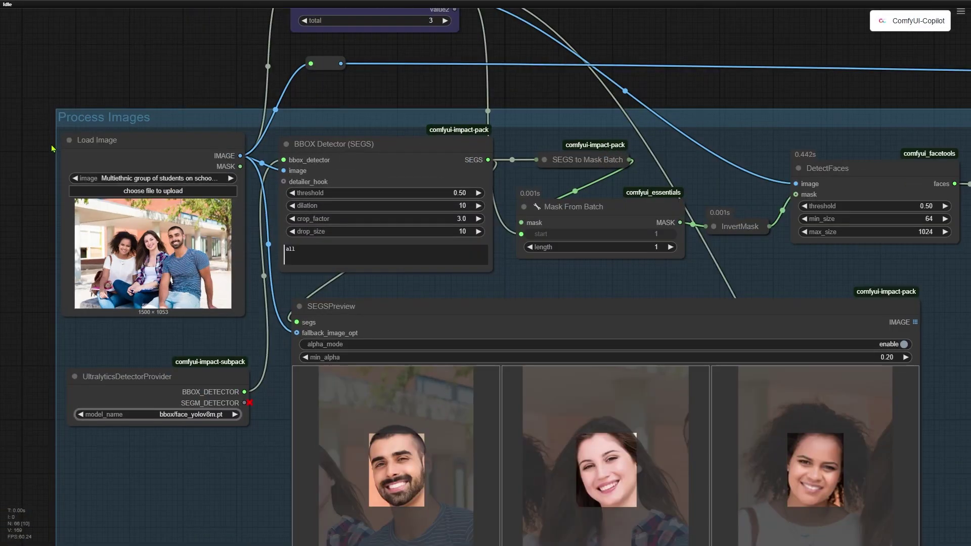
# - Examine the student group photo example, its detected faces in SEGSPreview and the replacement portraits
pyautogui.scroll(5, 30, 119)
pyautogui.scroll(-6, 93, 149)
pyautogui.scroll(-3, 80, 106)
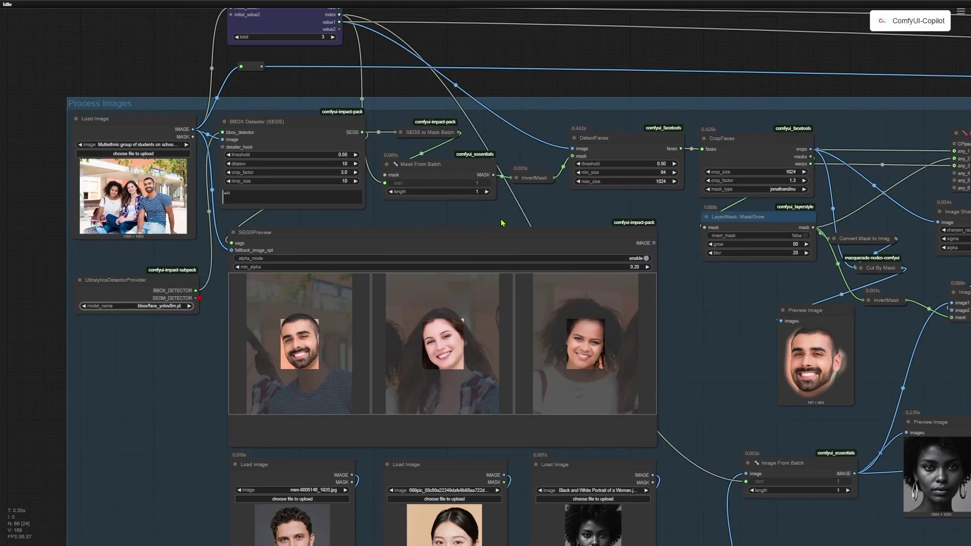
pyautogui.moveTo(544, 162); pyautogui.dragTo(419, 74)
pyautogui.moveTo(594, 401); pyautogui.dragTo(639, 282)
pyautogui.scroll(5, 591, 396)
pyautogui.moveTo(588, 393); pyautogui.dragTo(190, 426)
# - Inspect the final face-swapped image of the student group example at the end of the workflow
pyautogui.scroll(-12, 163, 369)
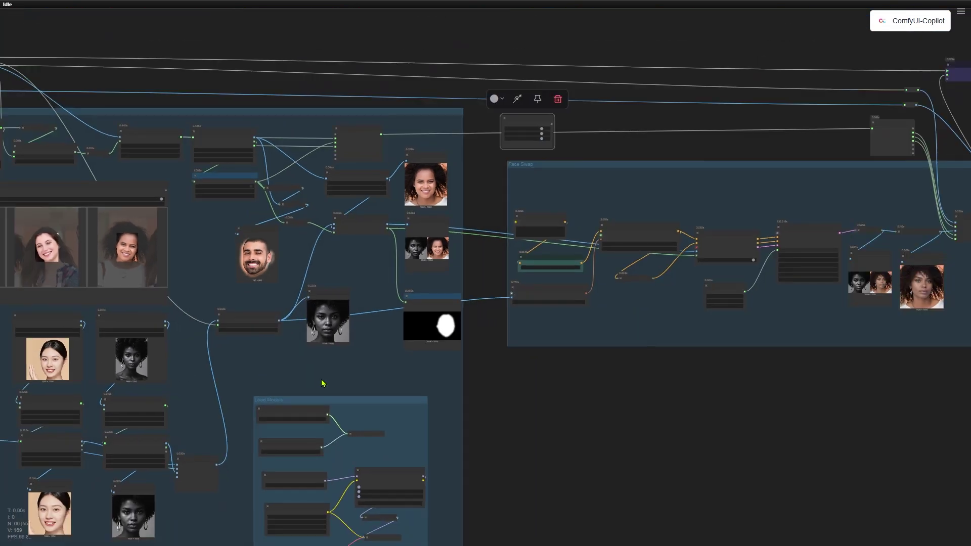
pyautogui.moveTo(673, 400); pyautogui.dragTo(247, 467)
pyautogui.scroll(6, 571, 464)
pyautogui.moveTo(591, 428); pyautogui.dragTo(421, 492)
pyautogui.scroll(7, 410, 481)
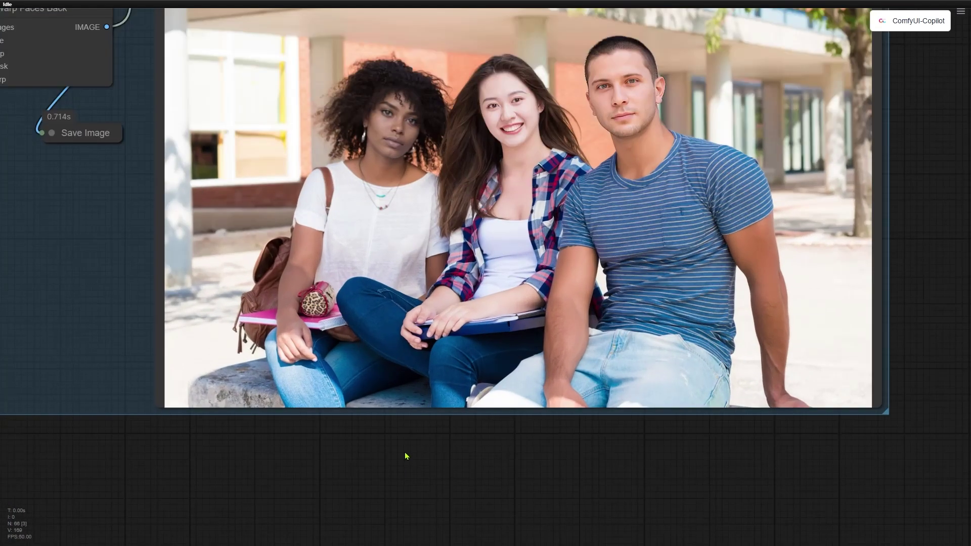
pyautogui.moveTo(397, 457); pyautogui.dragTo(355, 545)
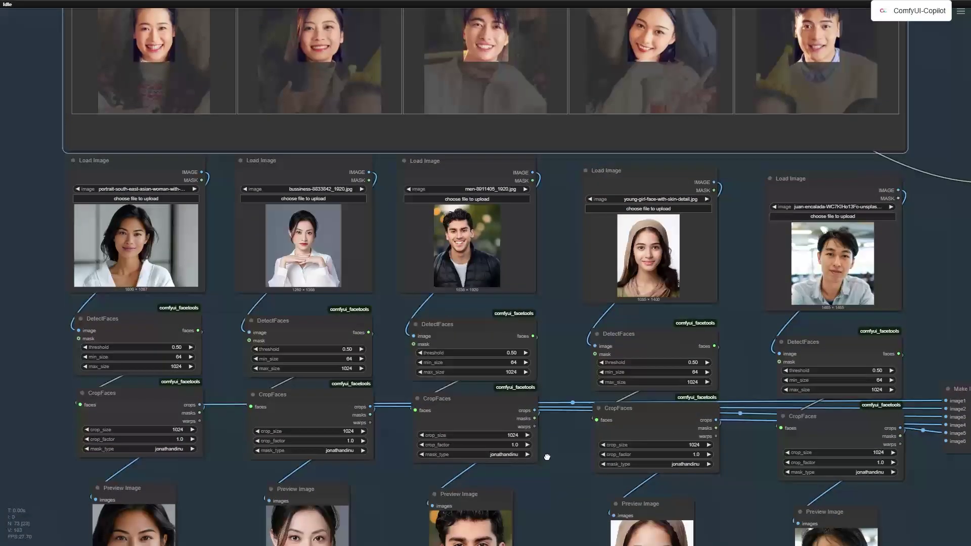
# - Set the total of the For Loop Start node to 5 in the birthday photo workflow
pyautogui.moveTo(547, 457); pyautogui.dragTo(535, 351)
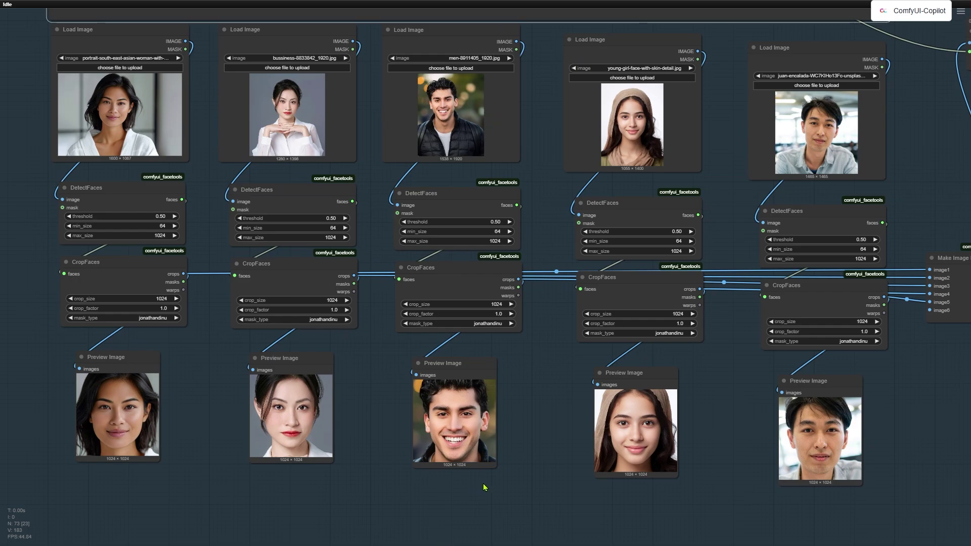
pyautogui.scroll(-6, 537, 358)
pyautogui.moveTo(195, 164); pyautogui.dragTo(240, 363)
pyautogui.scroll(7, 266, 115)
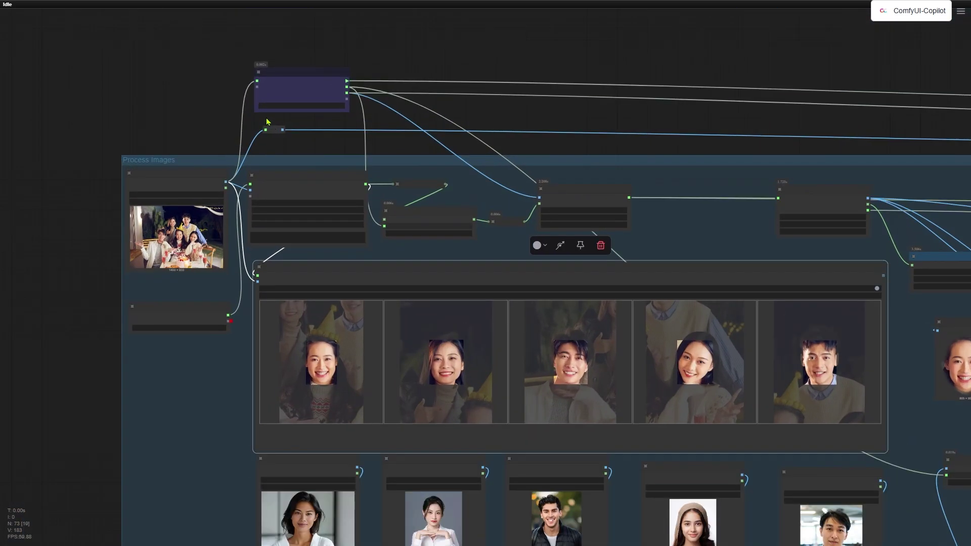
pyautogui.moveTo(196, 147); pyautogui.dragTo(197, 299)
pyautogui.scroll(4, 231, 260)
pyautogui.scroll(3, 230, 261)
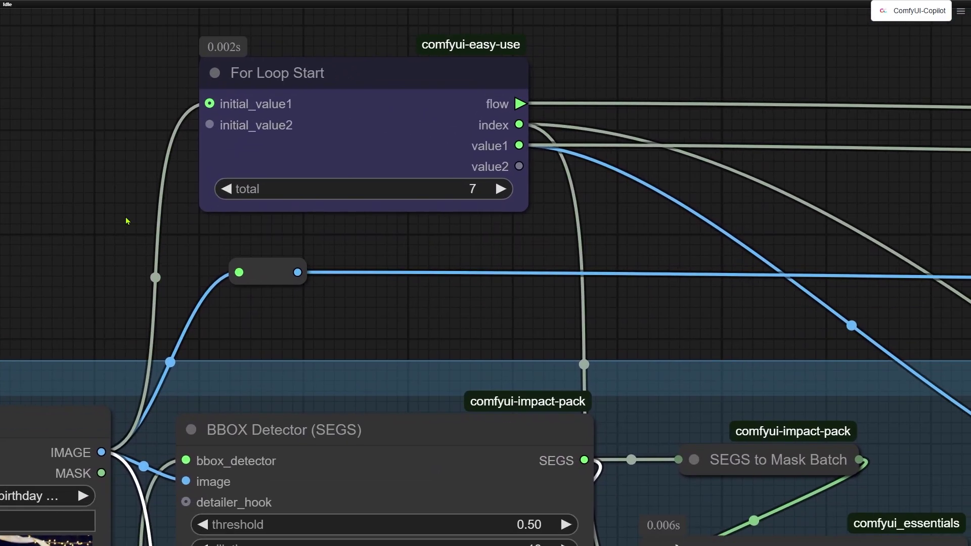
pyautogui.click(417, 103)
pyautogui.click(433, 187)
pyautogui.write('7')
pyautogui.press('Return')
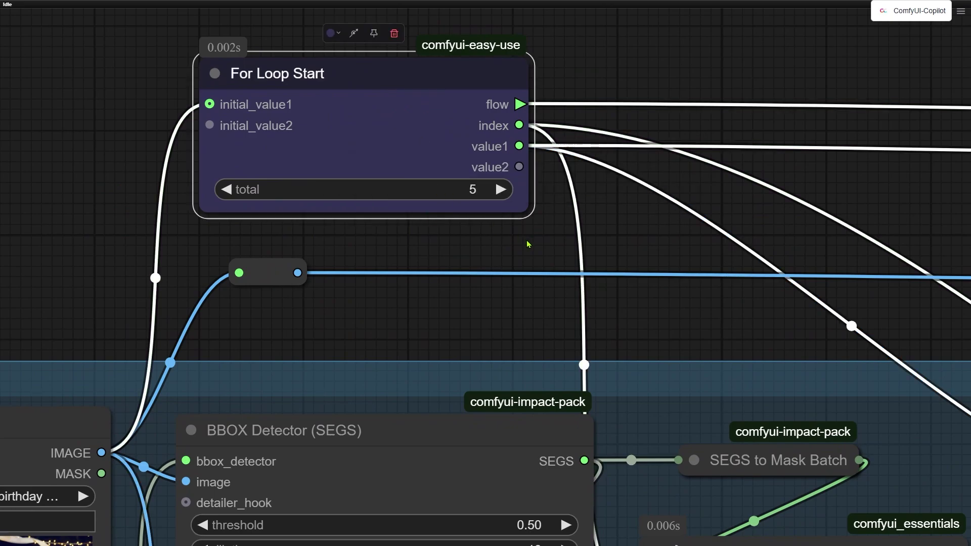
# - Trace the For Loop Start connections to the purple loop-closing node above the Face Swap group and inspect it
pyautogui.scroll(-18, 418, 439)
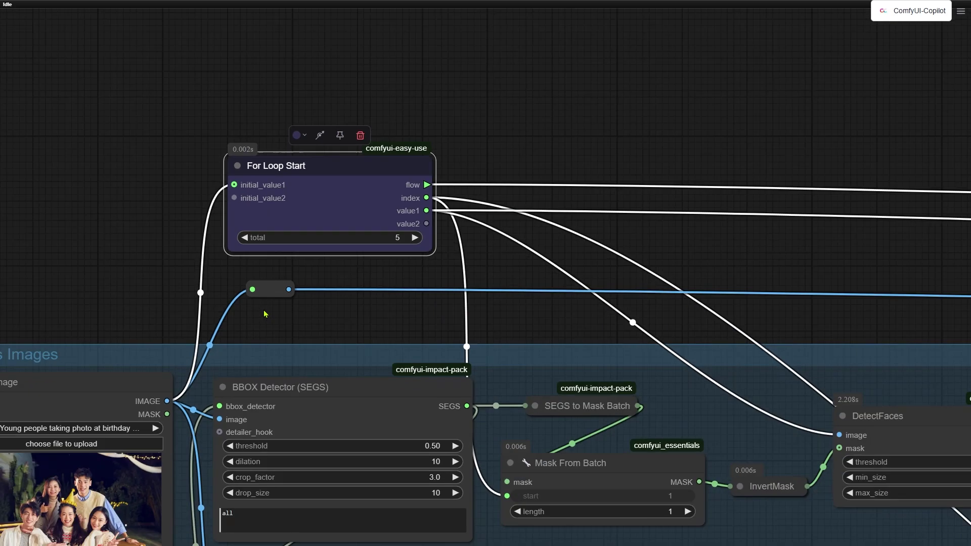
pyautogui.moveTo(546, 234); pyautogui.dragTo(322, 201)
pyautogui.moveTo(737, 155); pyautogui.dragTo(527, 158)
pyautogui.scroll(16, 721, 207)
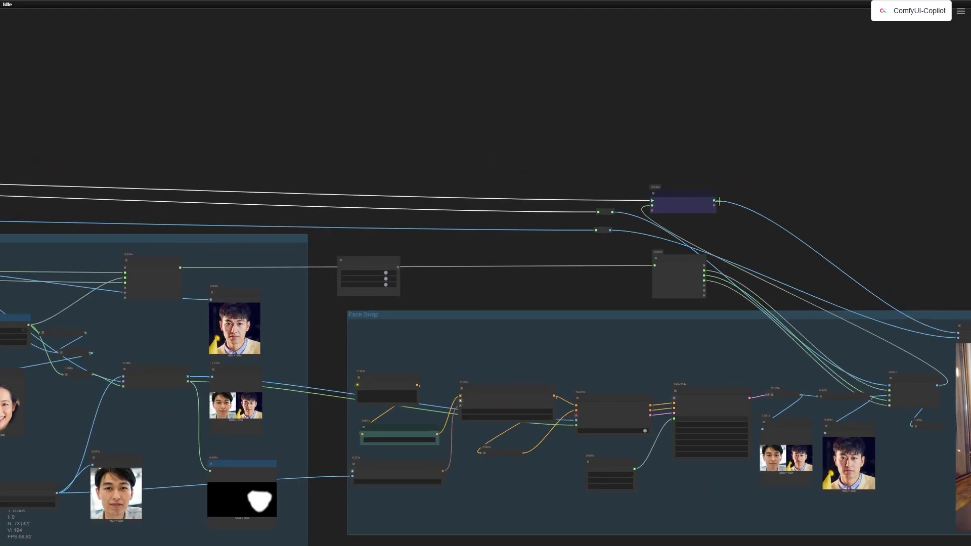
pyautogui.click(600, 188)
# - Return to the Process Images group and examine the SEGSPreview node with the detected faces
pyautogui.scroll(-10, 767, 170)
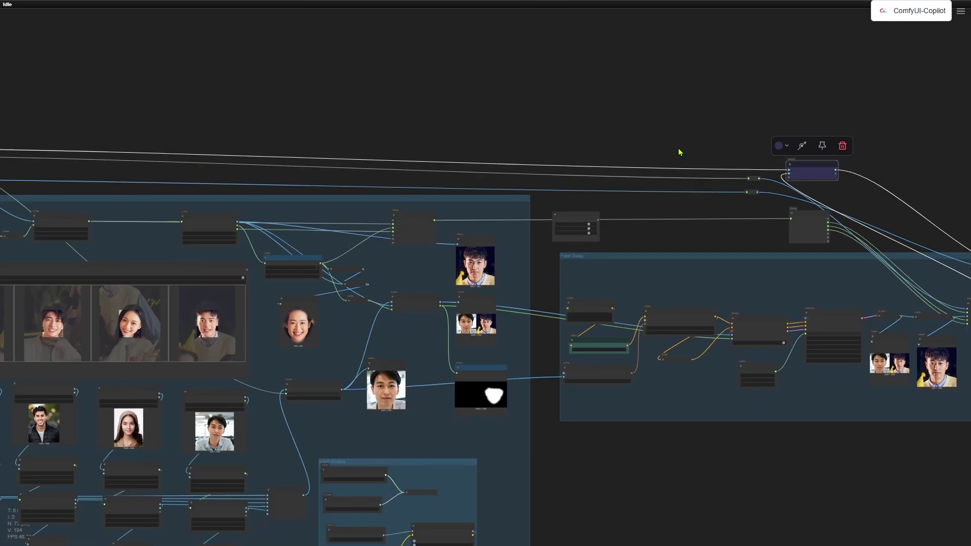
pyautogui.moveTo(459, 139); pyautogui.dragTo(599, 121)
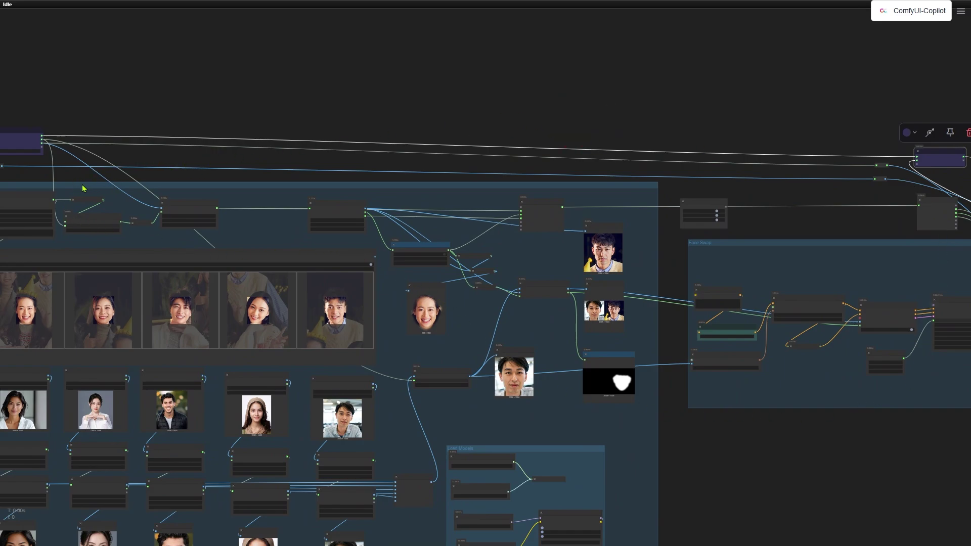
pyautogui.moveTo(67, 111); pyautogui.dragTo(368, 72)
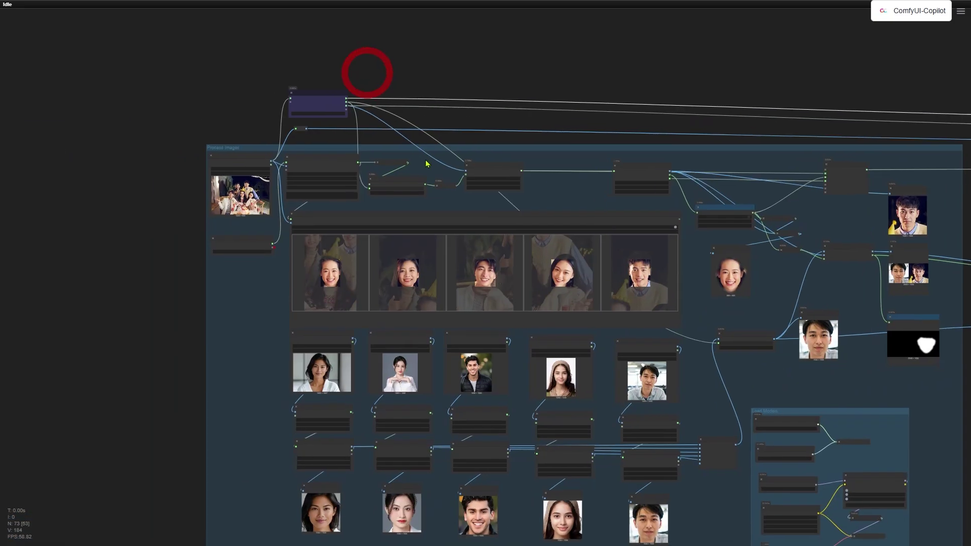
pyautogui.scroll(3, 432, 204)
pyautogui.click(429, 235)
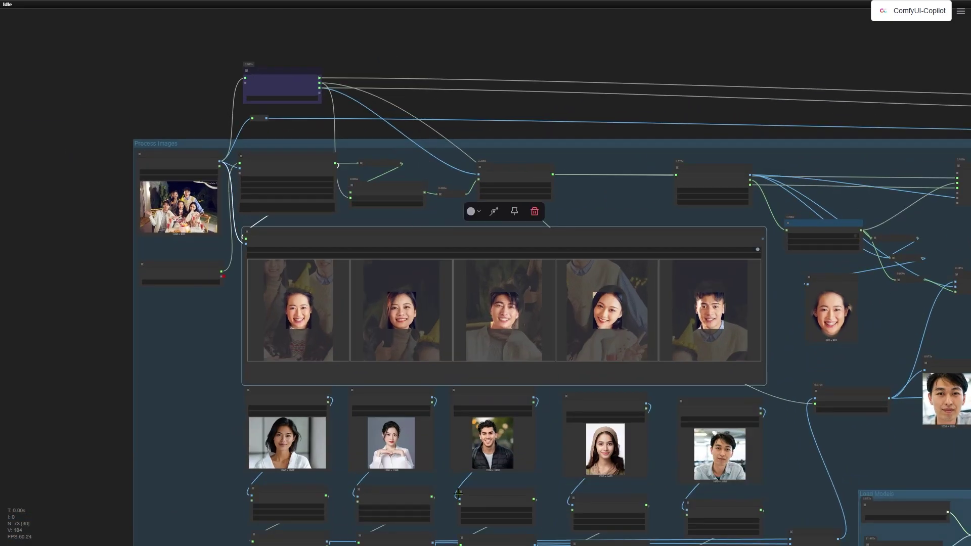
# - Trace how the For Loop Start index output feeds the start input of the Mask From Batch node
pyautogui.scroll(5, 364, 101)
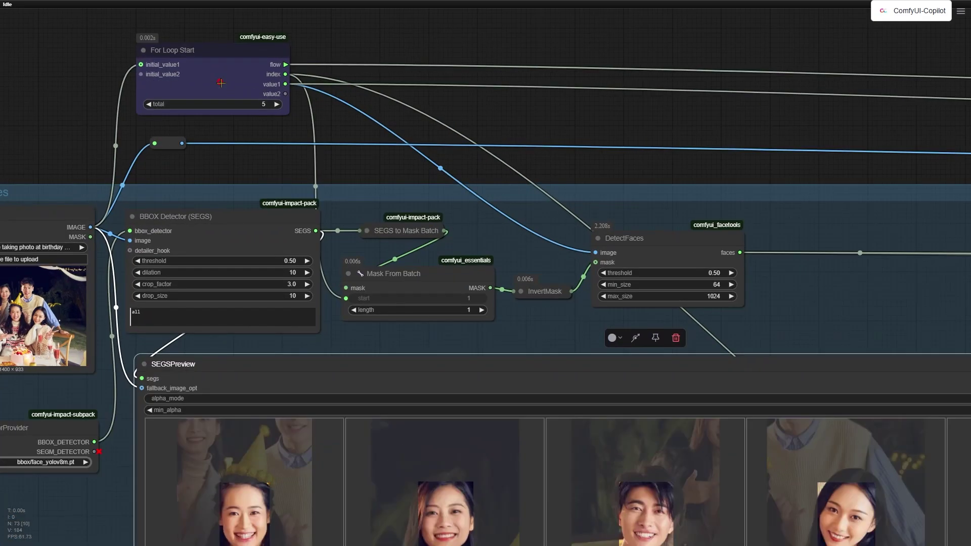
pyautogui.click(220, 82)
pyautogui.scroll(1, 220, 82)
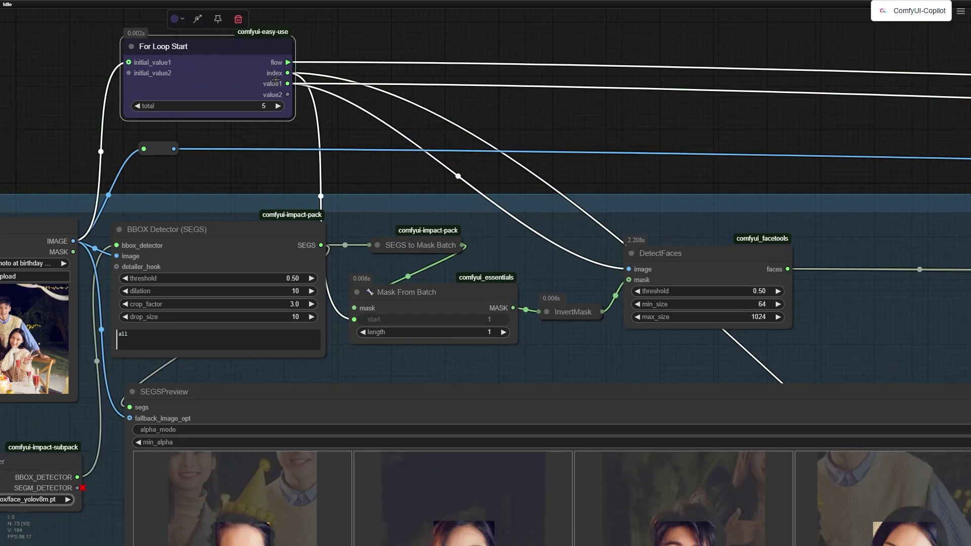
pyautogui.click(408, 301)
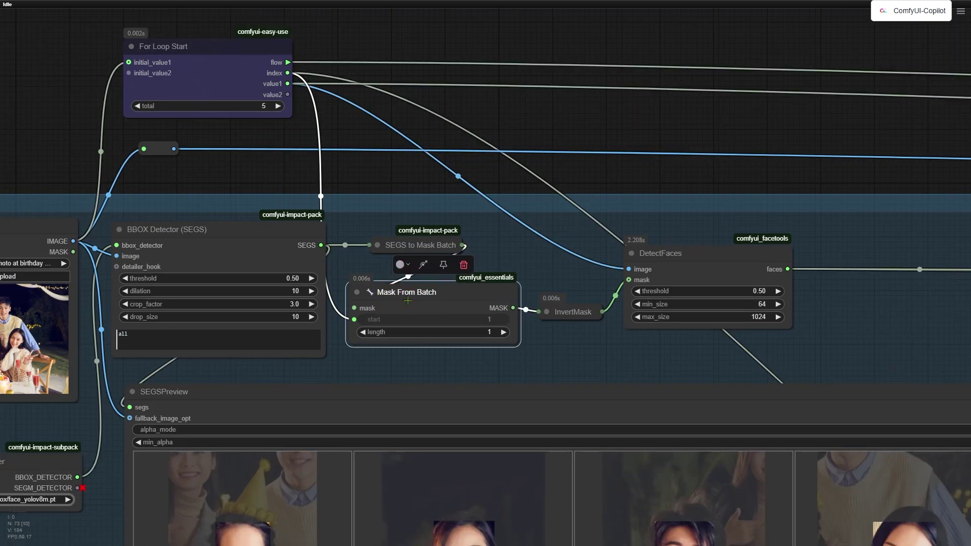
pyautogui.click(273, 75)
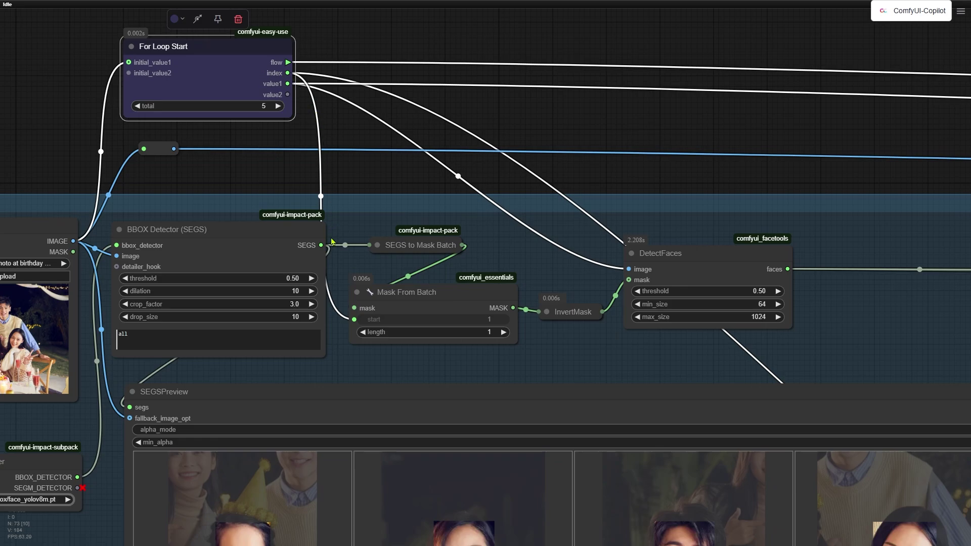
pyautogui.click(370, 320)
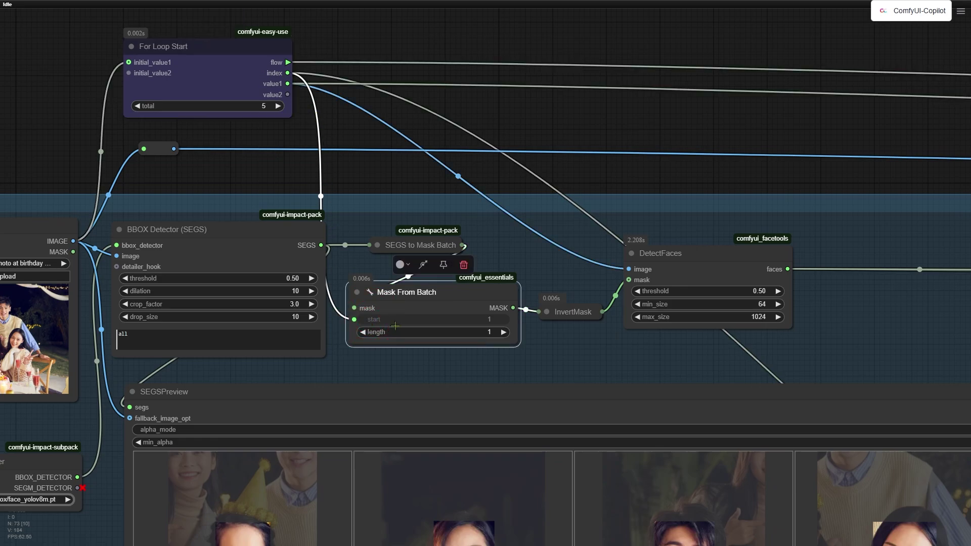
# - Enlarge the first detected face in the SEGSPreview node and return to the view of all detected faces
pyautogui.scroll(-3, 395, 322)
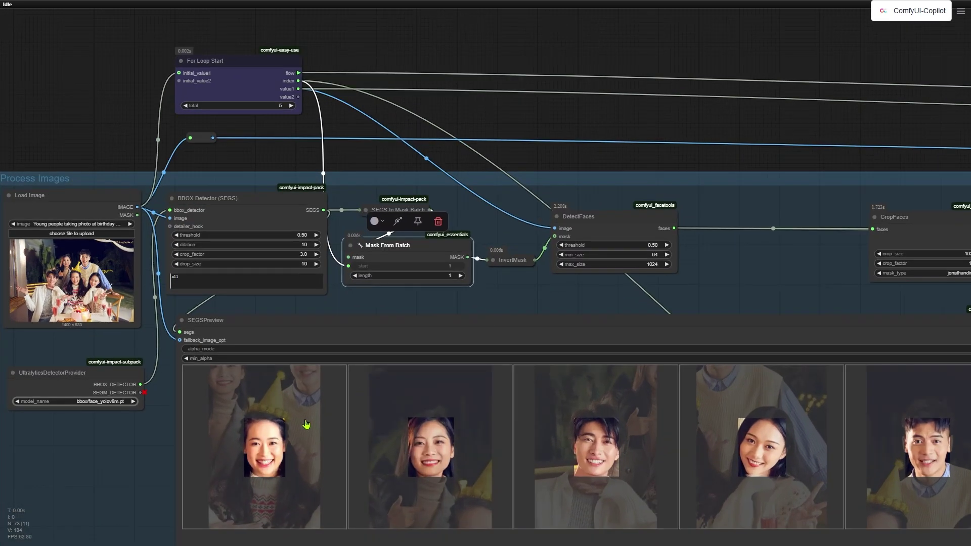
pyautogui.click(306, 424)
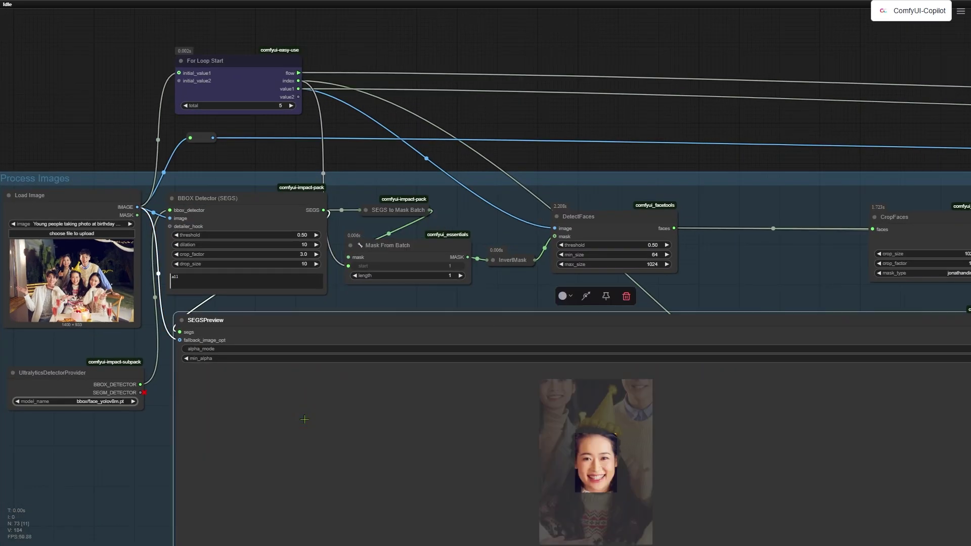
pyautogui.scroll(-2, 304, 419)
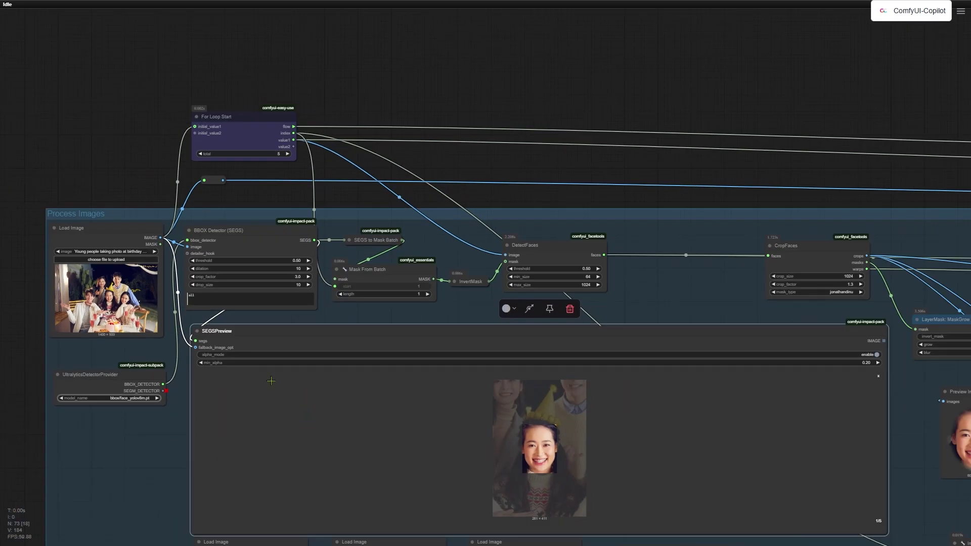
pyautogui.click(877, 384)
pyautogui.moveTo(895, 383); pyautogui.dragTo(641, 352)
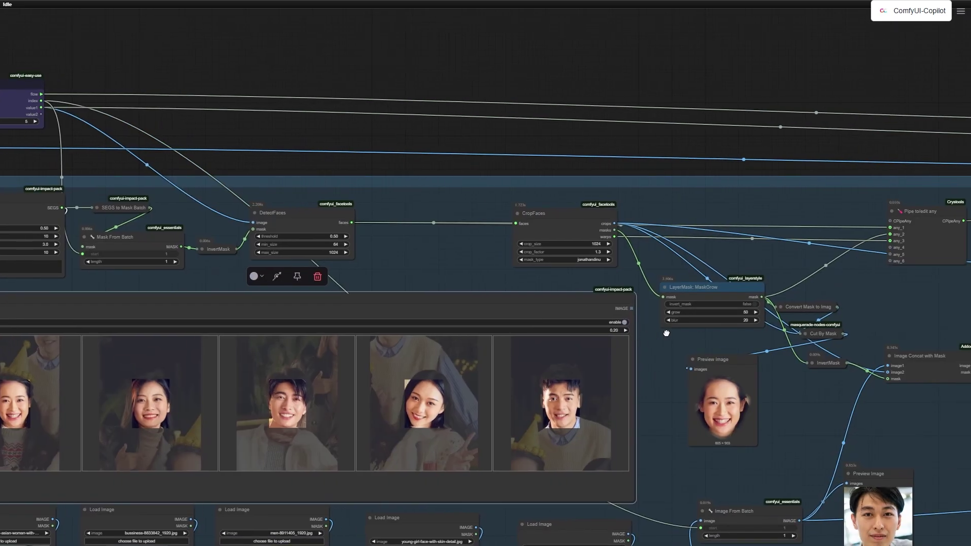
# - Follow the target face path through the DetectFaces and CropFaces nodes to the Preview Image of the cut-out face
pyautogui.click(303, 216)
pyautogui.click(556, 223)
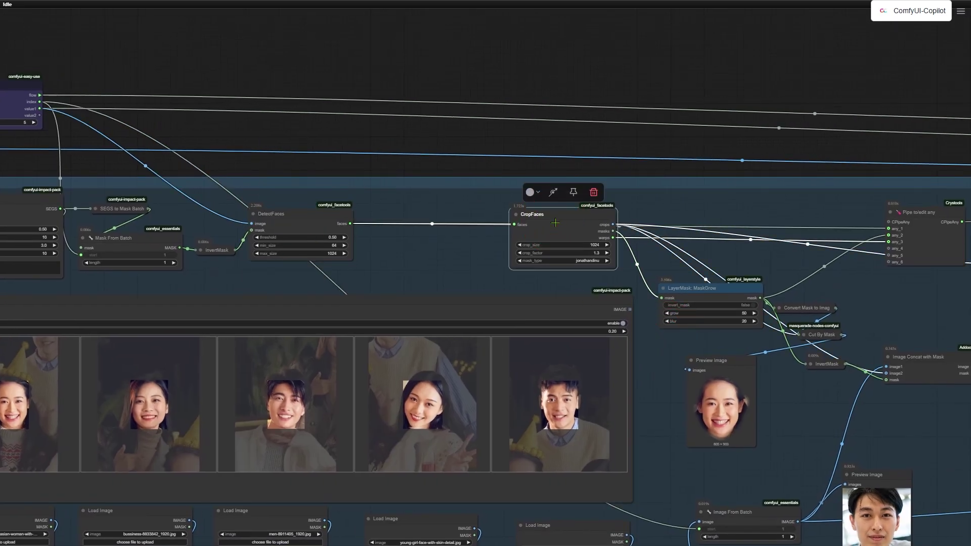
pyautogui.moveTo(18, 403); pyautogui.dragTo(212, 321)
pyautogui.moveTo(638, 197); pyautogui.dragTo(256, 175)
pyautogui.click(550, 300)
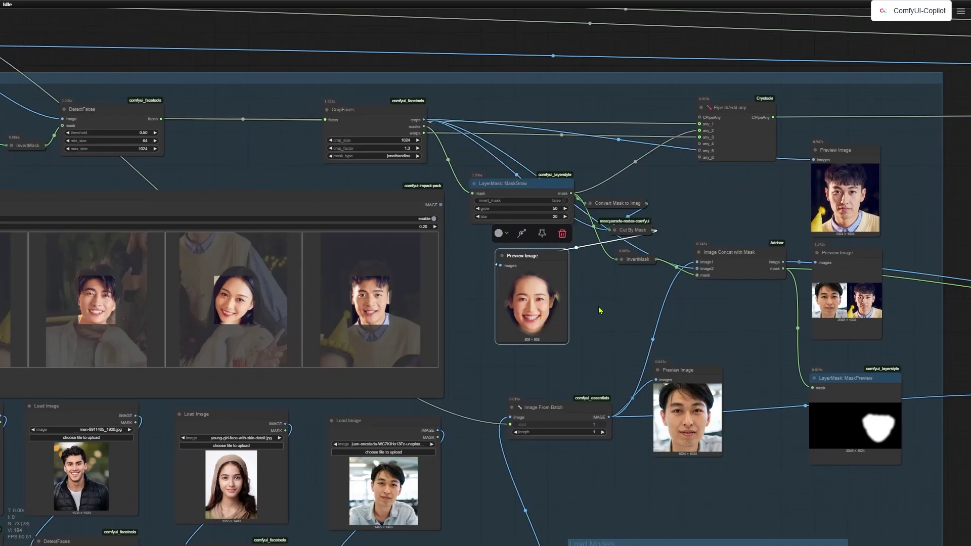
# - Review the row of source portraits in the Load Image nodes with their DetectFaces, CropFaces and preview nodes
pyautogui.moveTo(482, 383); pyautogui.dragTo(755, 209)
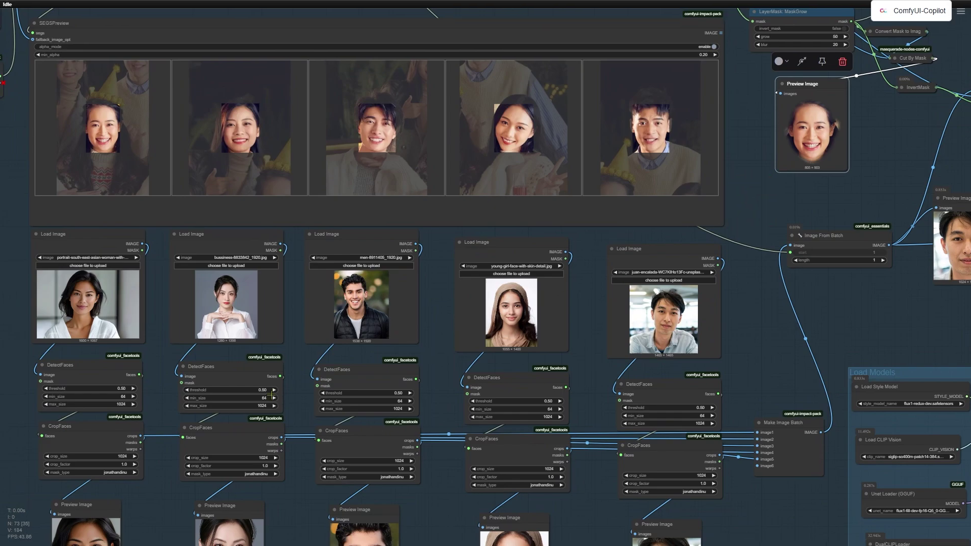
pyautogui.moveTo(169, 427); pyautogui.dragTo(186, 276)
pyautogui.scroll(1, 172, 371)
pyautogui.click(132, 377)
pyautogui.hscroll(14, 796, 136)
pyautogui.scroll(6, 796, 136)
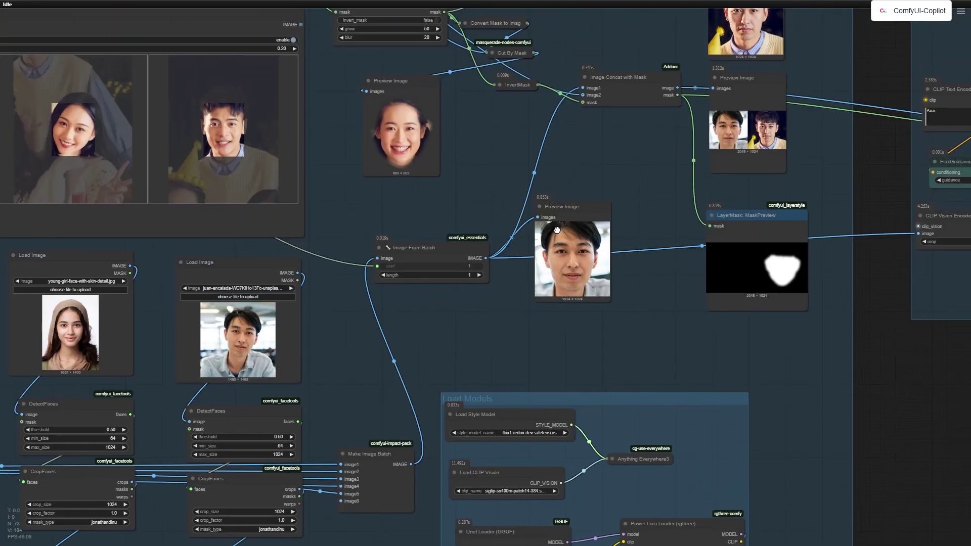
# - Inspect the Image Concat with Mask node and the connections joining the source face with the target face
pyautogui.moveTo(557, 230); pyautogui.dragTo(470, 336)
pyautogui.scroll(2, 471, 337)
pyautogui.click(554, 165)
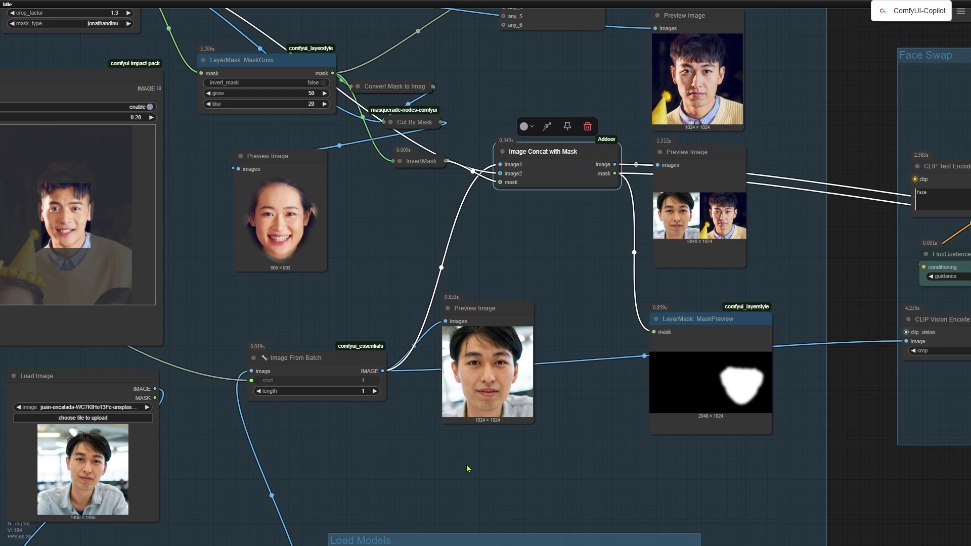
# - Inspect the Power Lora Loader in the Load Models group and its FLUX.1-Turbo-Alpha and comfyui_portrait_lora64 entries
pyautogui.moveTo(466, 465); pyautogui.dragTo(435, 126)
pyautogui.moveTo(495, 334); pyautogui.dragTo(464, 184)
pyautogui.scroll(9, 523, 266)
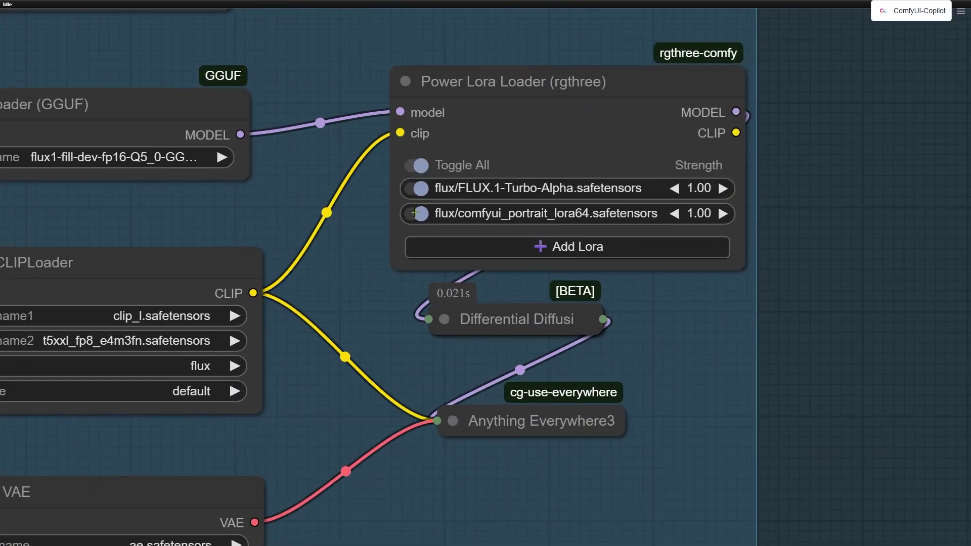
pyautogui.click(415, 213)
pyautogui.click(423, 213)
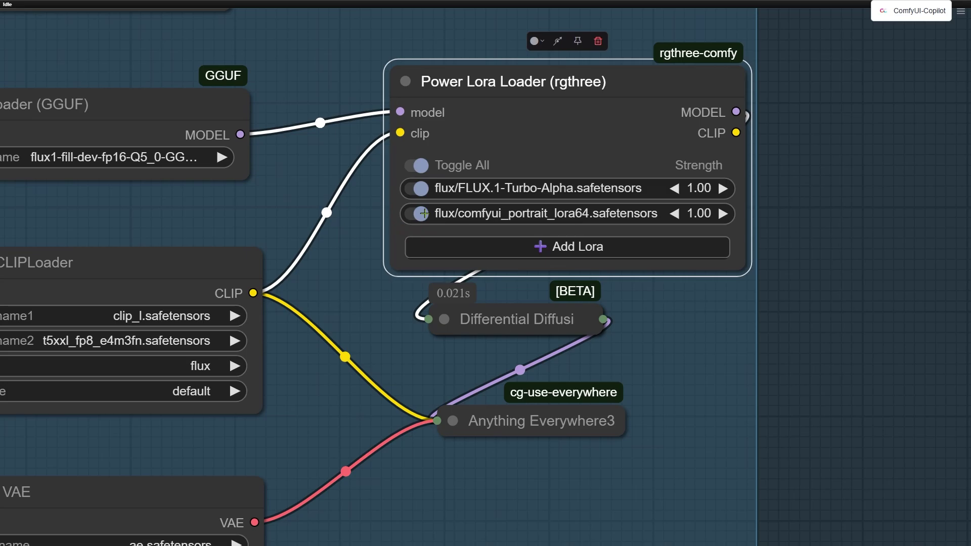
pyautogui.scroll(-12, 477, 235)
# - Examine the Make Image Batch node and the cropped source faces connected to its image inputs
pyautogui.moveTo(341, 265); pyautogui.dragTo(531, 334)
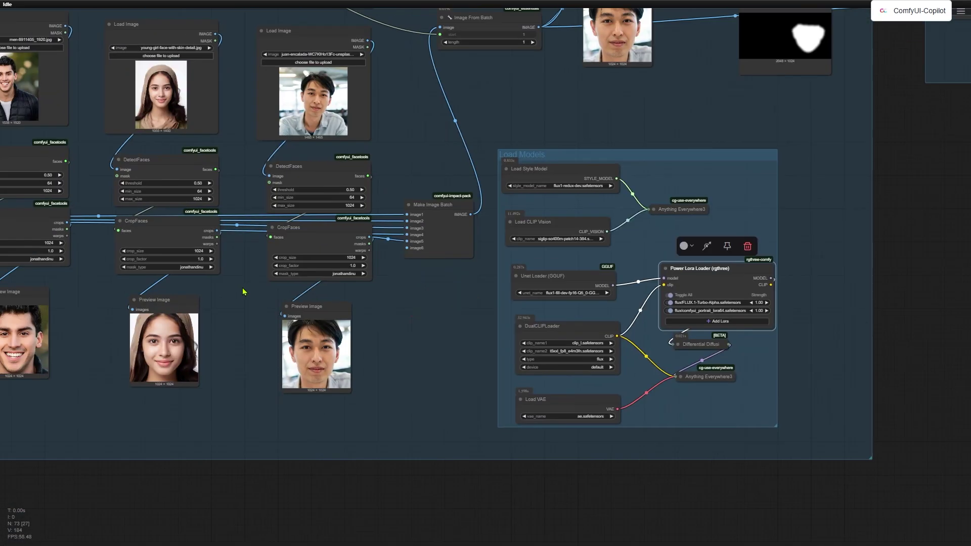
pyautogui.moveTo(243, 291); pyautogui.dragTo(340, 302)
pyautogui.scroll(6, 389, 308)
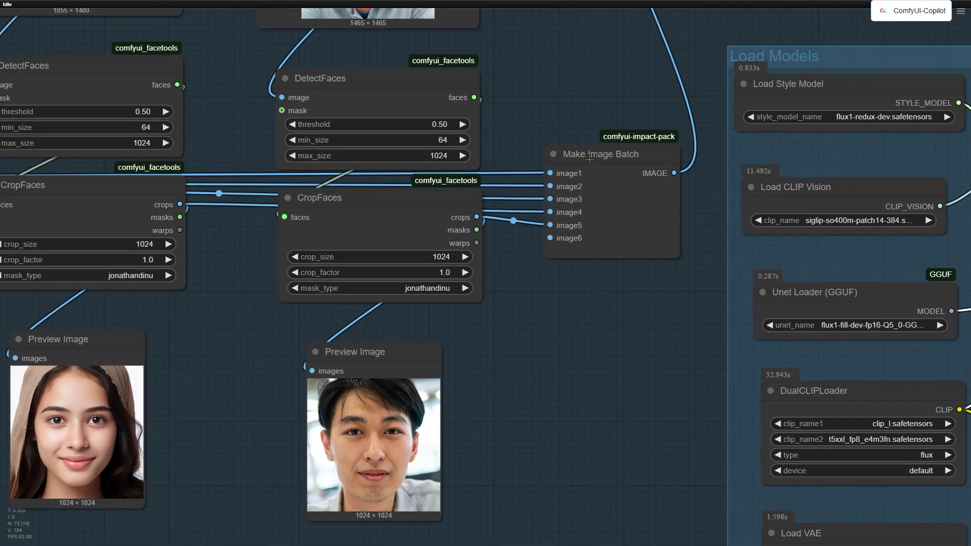
pyautogui.scroll(2, 589, 160)
pyautogui.click(568, 173)
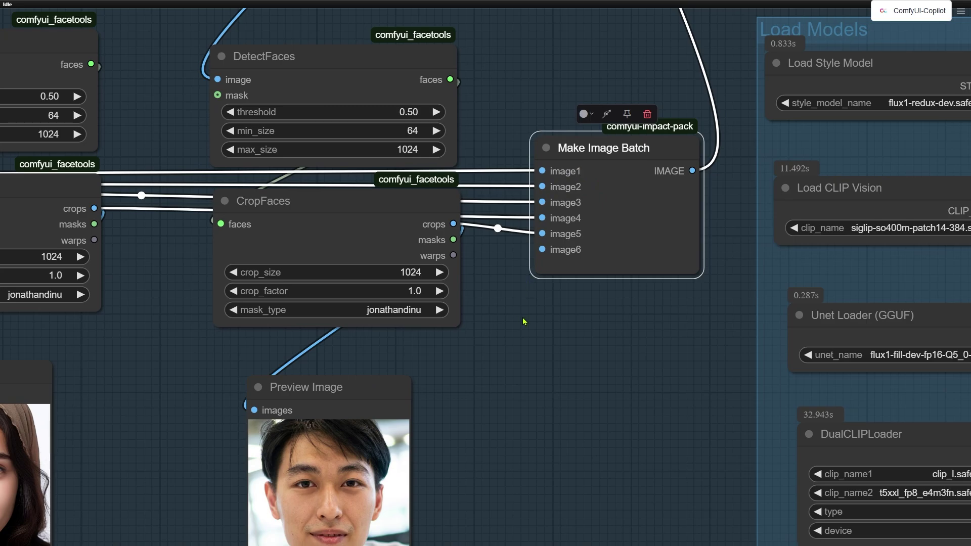
pyautogui.scroll(-4, 517, 393)
# - Trace the batch output into the Image From Batch node and inspect its start input and the resulting Preview Image
pyautogui.moveTo(542, 129); pyautogui.dragTo(537, 349)
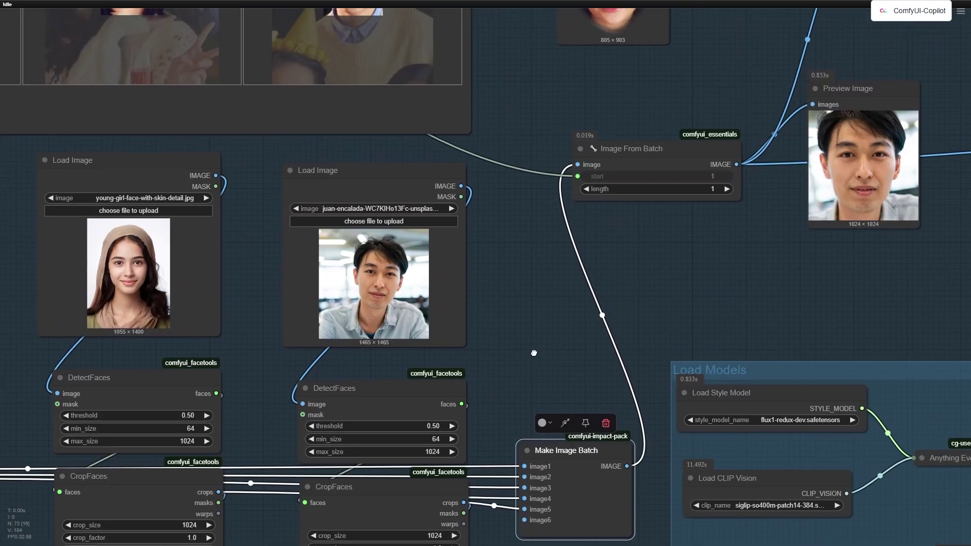
pyautogui.scroll(2, 601, 183)
pyautogui.click(590, 183)
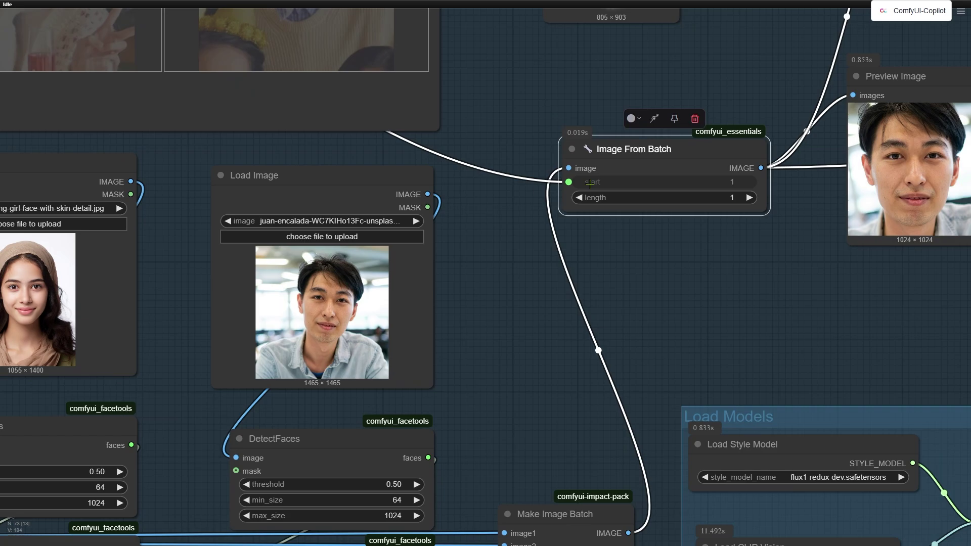
pyautogui.moveTo(734, 285); pyautogui.dragTo(628, 308)
pyautogui.click(759, 185)
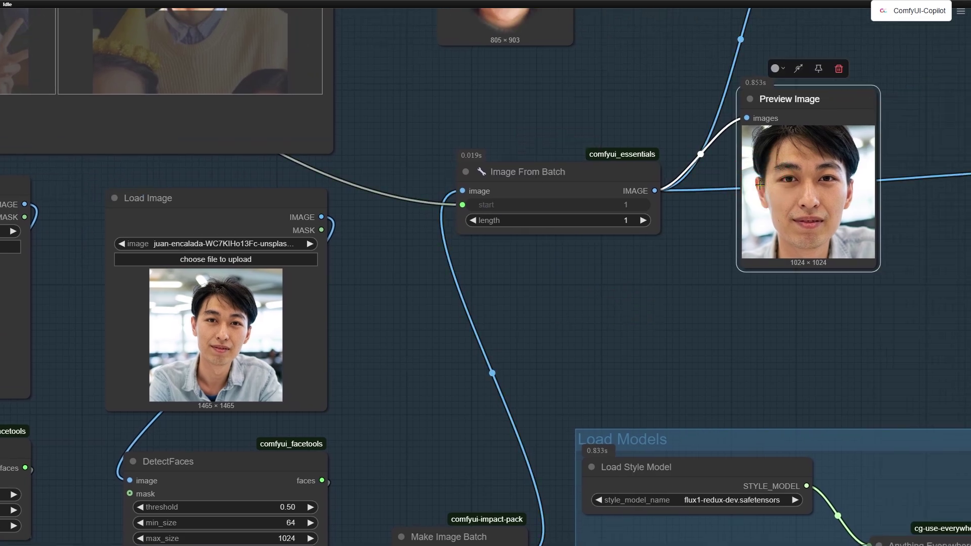
pyautogui.scroll(-10, 309, 278)
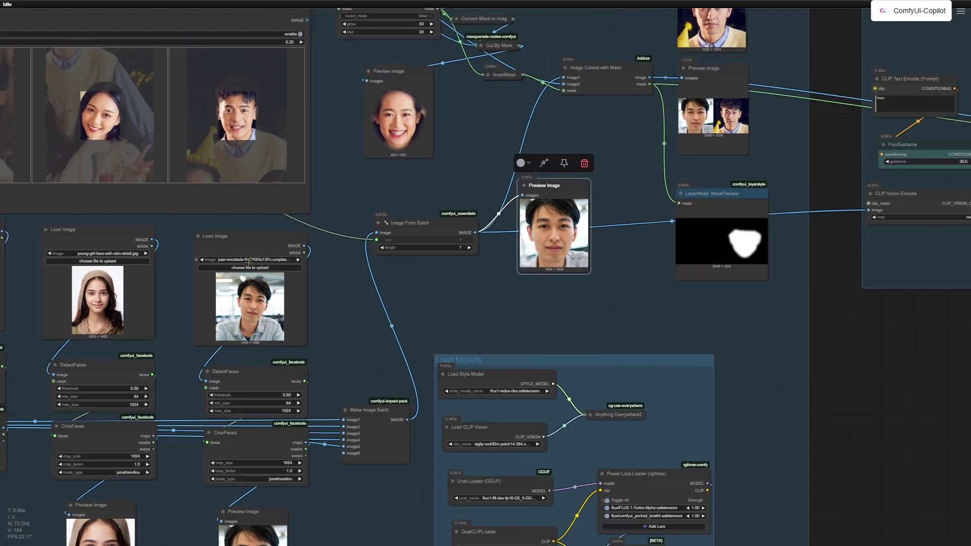
# - Review the Face Swap group, inspecting the InpaintModelConditioning and KSampler nodes
pyautogui.moveTo(815, 354); pyautogui.dragTo(212, 443)
pyautogui.scroll(2, 261, 420)
pyautogui.scroll(2, 260, 420)
pyautogui.scroll(2, 201, 400)
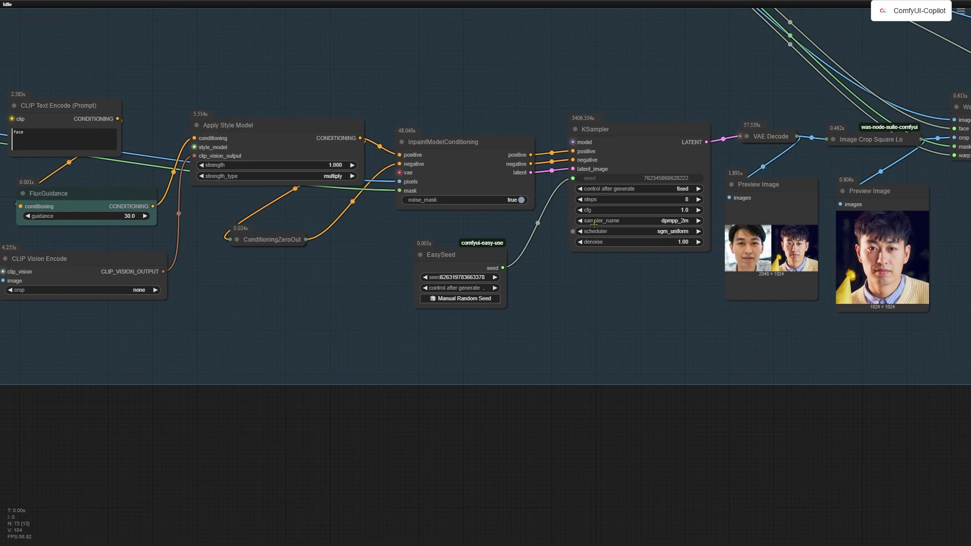
pyautogui.scroll(4, 591, 223)
pyautogui.moveTo(549, 314); pyautogui.dragTo(386, 335)
pyautogui.click(282, 152)
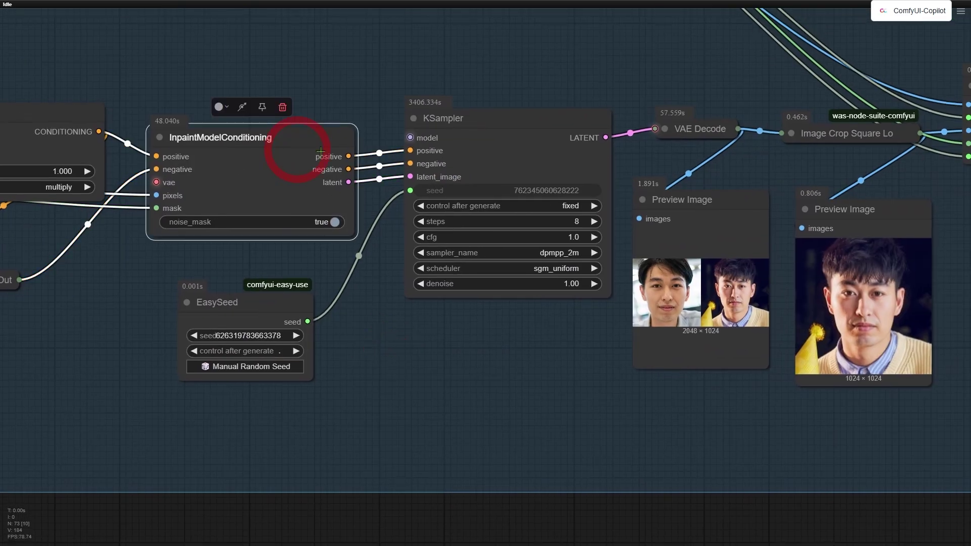
pyautogui.click(537, 160)
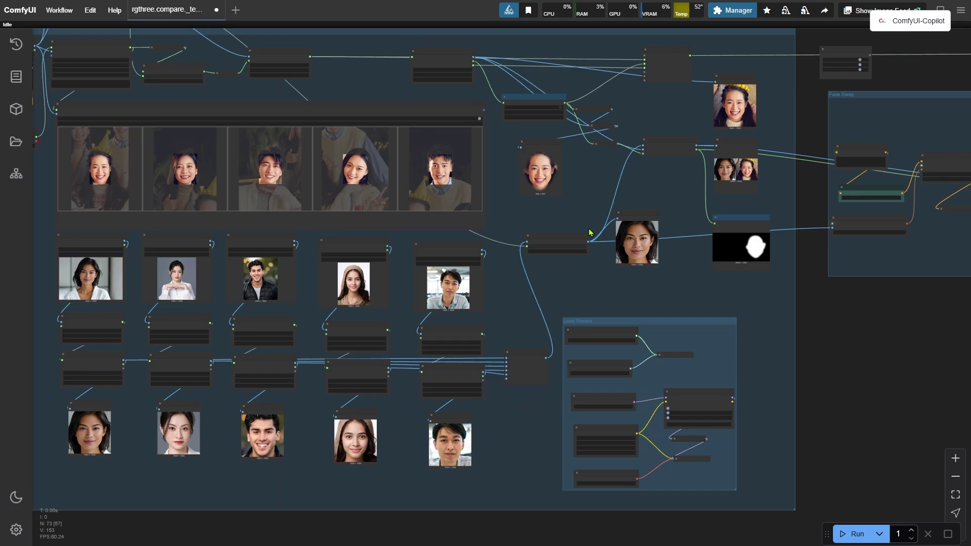
# - Check the cut-out target face, the first cropped source face and the concatenated image preview for the first loop pass
pyautogui.scroll(5, 589, 153)
pyautogui.click(520, 184)
pyautogui.scroll(-4, 648, 160)
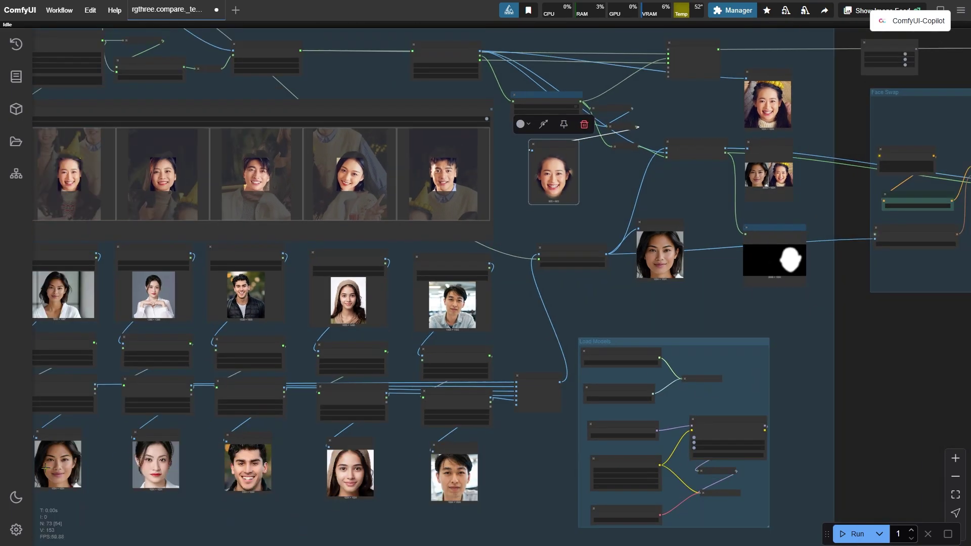
pyautogui.click(45, 468)
pyautogui.scroll(7, 802, 177)
pyautogui.click(731, 167)
pyautogui.scroll(-5, 728, 172)
# - Run the workflow and follow the first loop pass through the KSampler to the swapped face preview
pyautogui.click(855, 534)
pyautogui.moveTo(780, 459); pyautogui.dragTo(174, 522)
pyautogui.scroll(7, 718, 354)
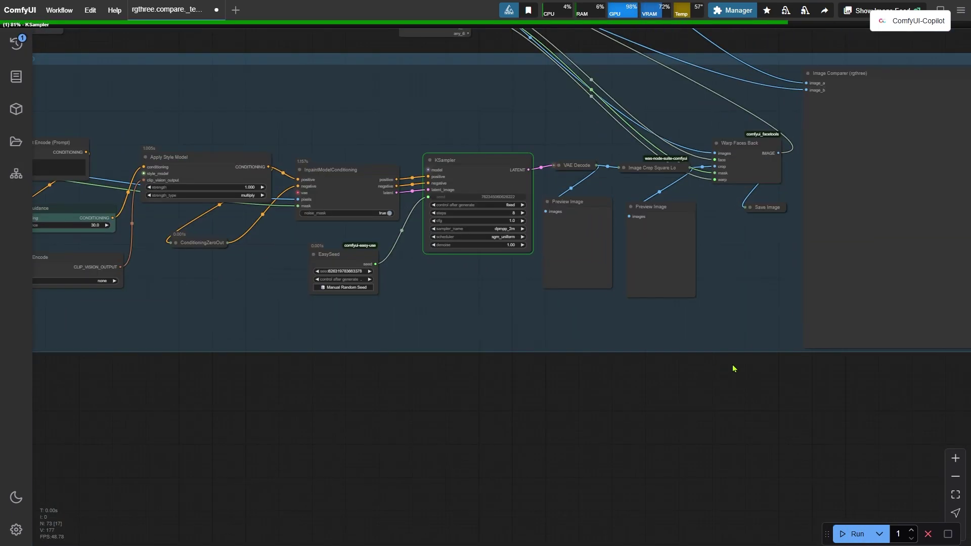
pyautogui.moveTo(776, 380); pyautogui.dragTo(743, 466)
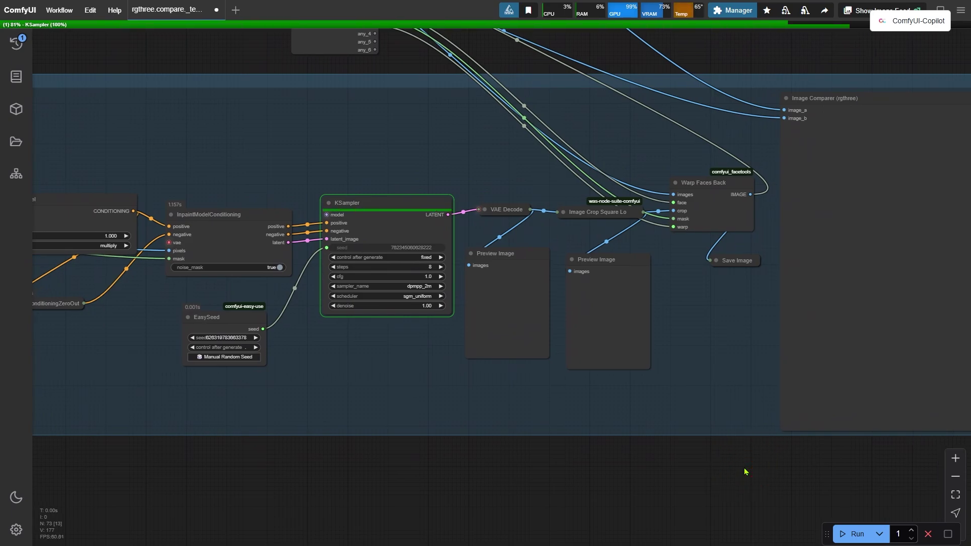
pyautogui.scroll(4, 719, 445)
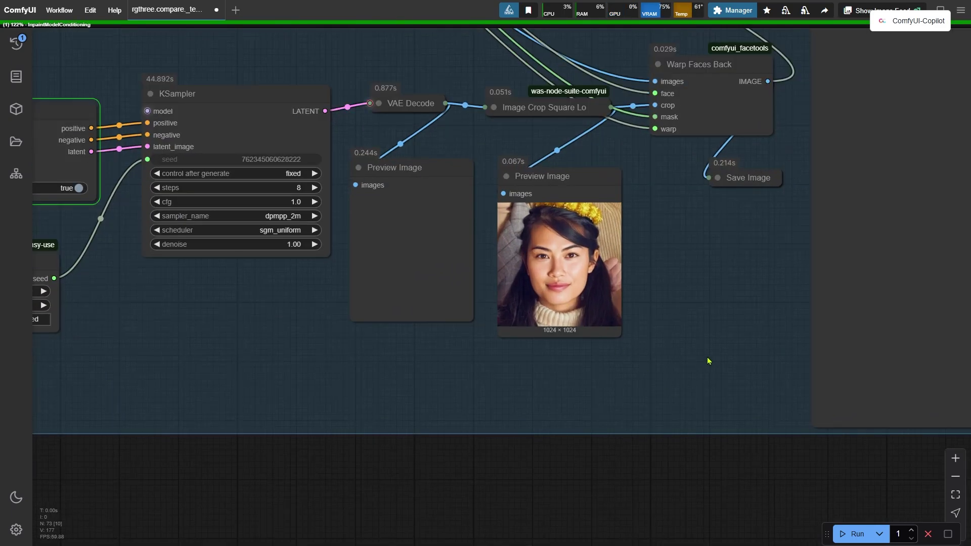
# - Return to the Process Images group and examine the source face, target face and mask previews for the second loop pass
pyautogui.scroll(-3, 757, 314)
pyautogui.scroll(-5, 768, 314)
pyautogui.moveTo(418, 386); pyautogui.dragTo(824, 357)
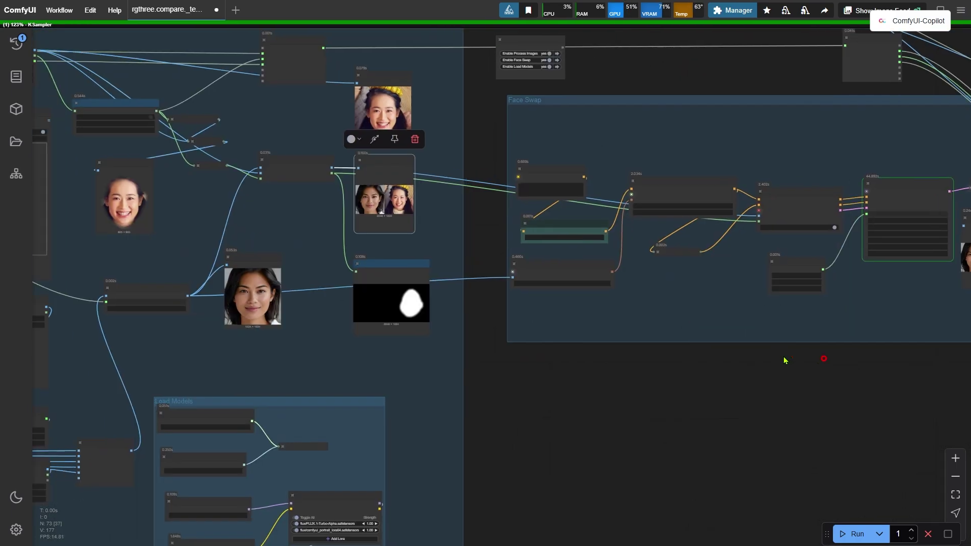
pyautogui.moveTo(381, 362); pyautogui.dragTo(625, 376)
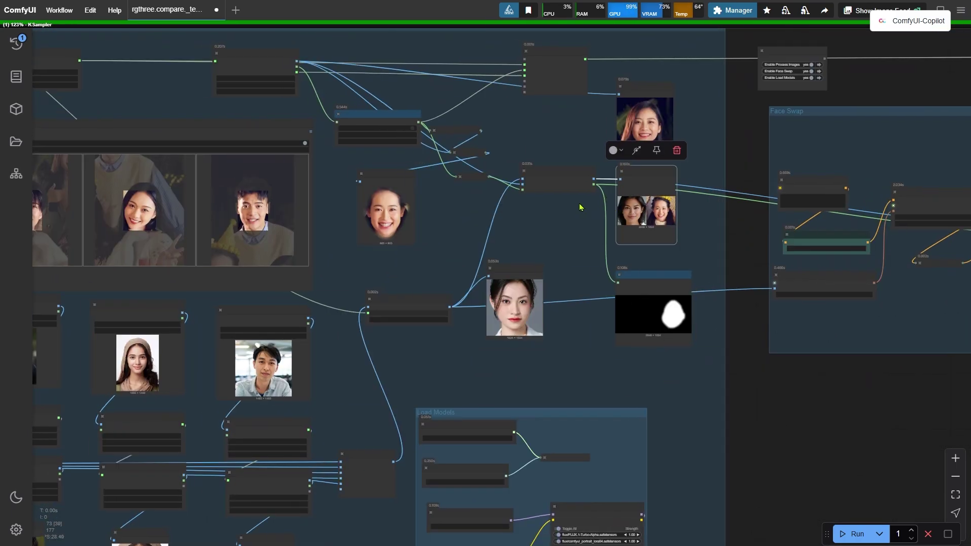
pyautogui.click(550, 229)
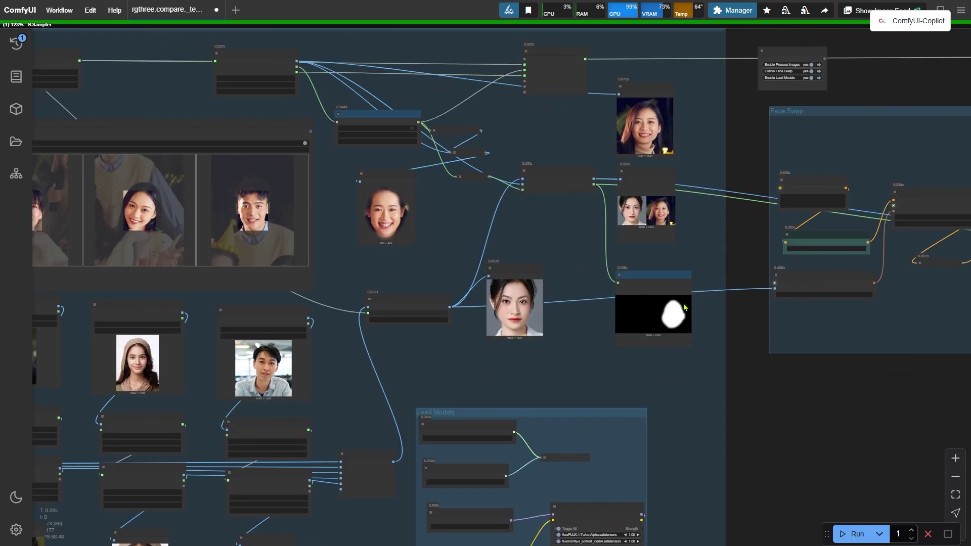
pyautogui.scroll(5, 705, 343)
pyautogui.scroll(-6, 692, 304)
pyautogui.scroll(-3, 594, 317)
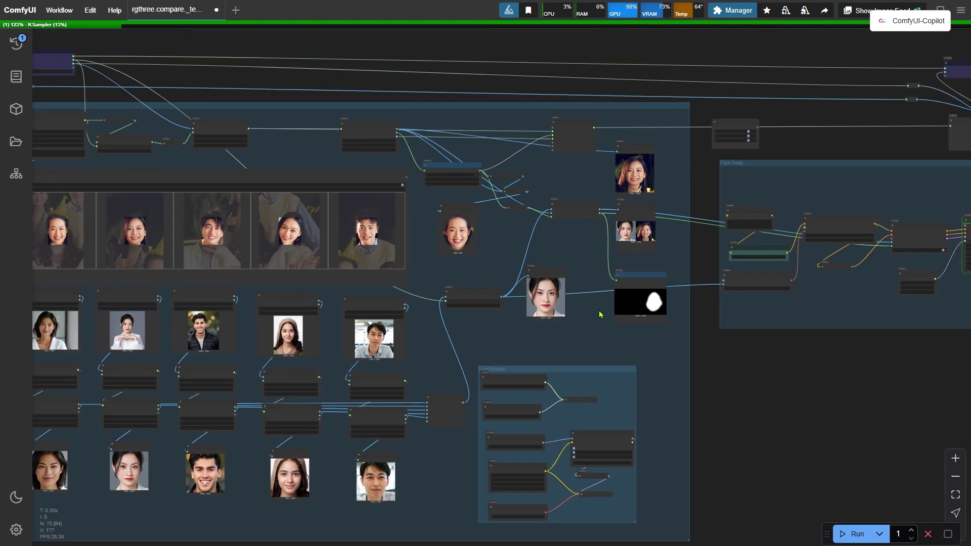
pyautogui.click(540, 304)
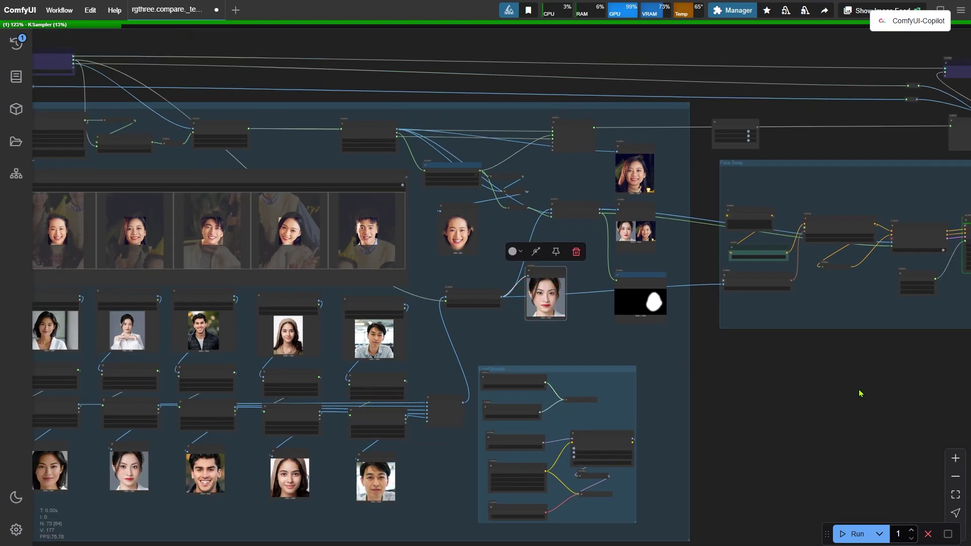
# - Go back to the Face Swap group and view the second swapped face in the previews after VAE Decode
pyautogui.moveTo(863, 394); pyautogui.dragTo(574, 424)
pyautogui.scroll(10, 526, 442)
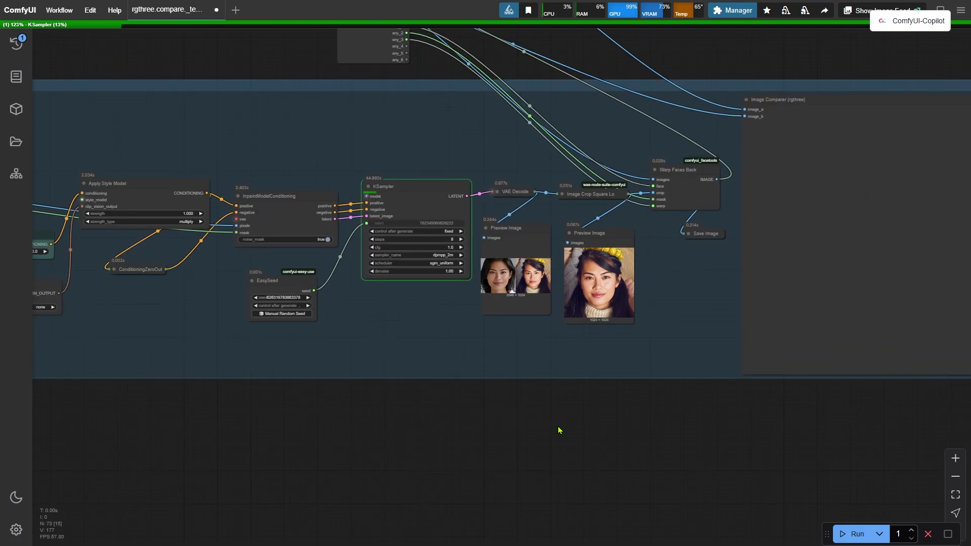
pyautogui.scroll(5, 559, 430)
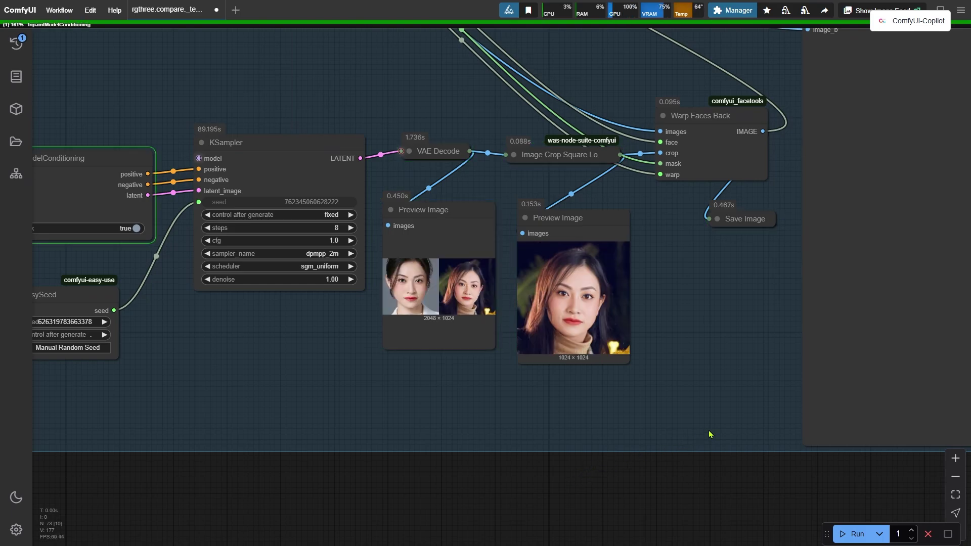
# - Check the source face, target face, concatenated image and mask previews in the Process Images group for the third loop pass
pyautogui.scroll(-5, 748, 422)
pyautogui.moveTo(343, 480); pyautogui.dragTo(947, 423)
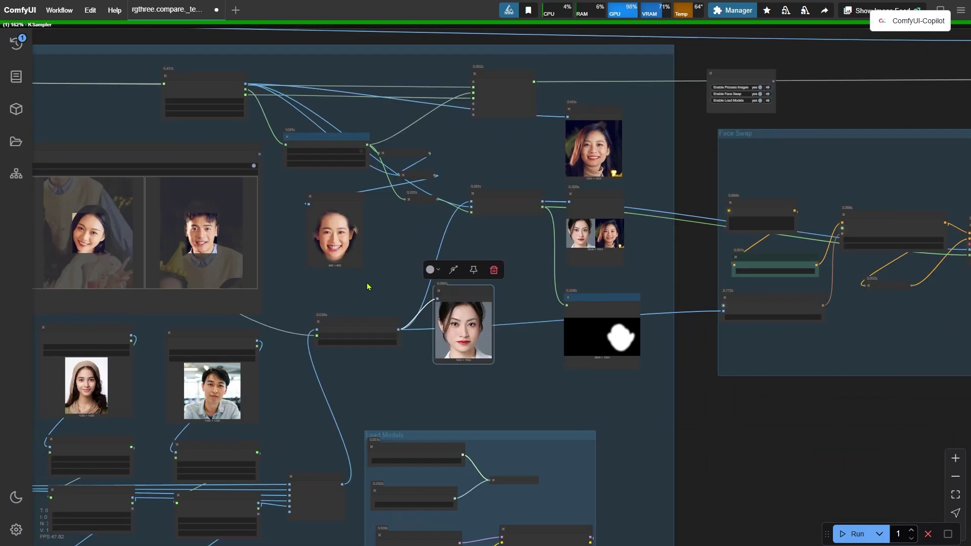
pyautogui.click(537, 362)
pyautogui.scroll(1, 642, 273)
pyautogui.scroll(3, 657, 276)
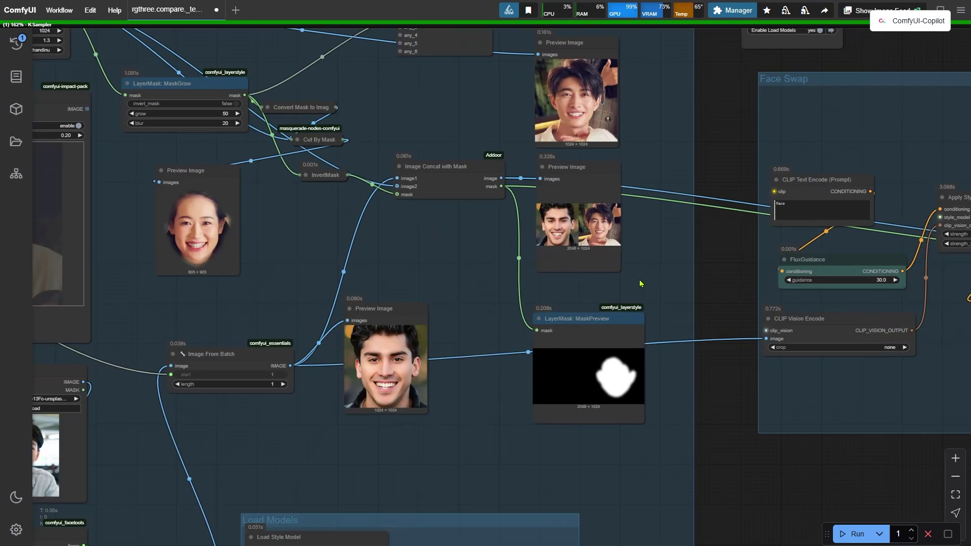
pyautogui.scroll(3, 639, 280)
pyautogui.scroll(-5, 681, 323)
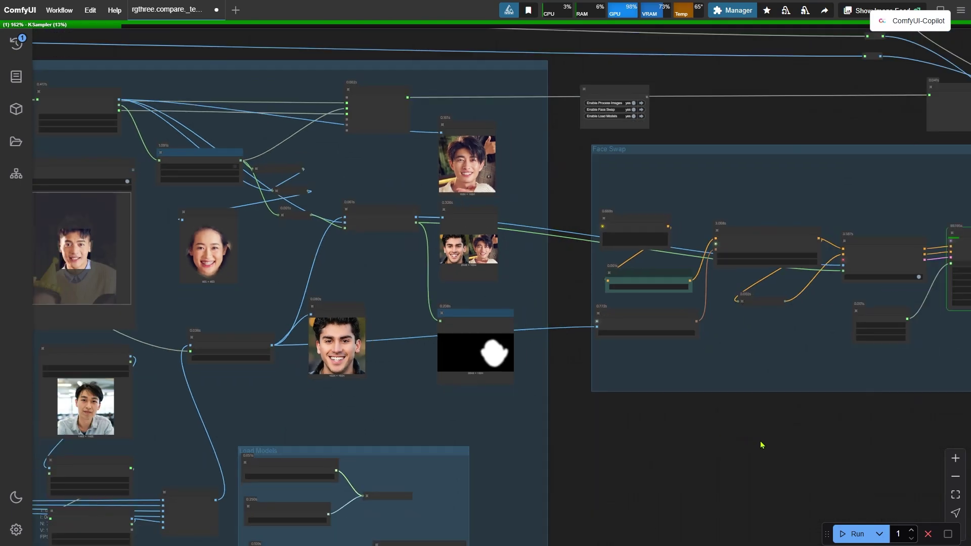
# - Return to the Face Swap group and view the third pass's swapped face in the previews beside VAE Decode
pyautogui.moveTo(759, 446); pyautogui.dragTo(217, 459)
pyautogui.scroll(3, 573, 412)
pyautogui.scroll(2, 572, 412)
pyautogui.moveTo(521, 443); pyautogui.dragTo(478, 506)
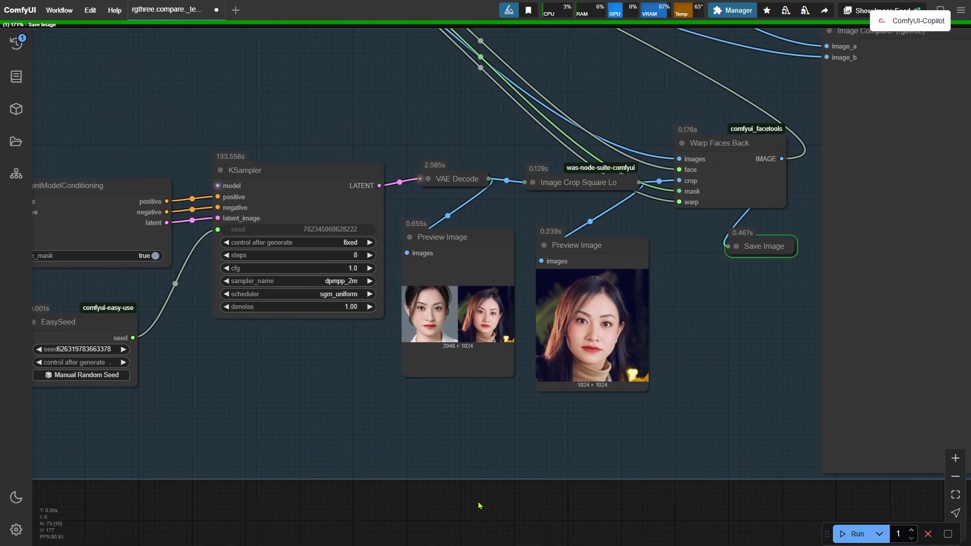
# - Examine the source face, target face, concatenated image and mask previews in the Process Images group for the fourth loop pass
pyautogui.scroll(-9, 480, 506)
pyautogui.moveTo(236, 522); pyautogui.dragTo(843, 485)
pyautogui.scroll(9, 532, 377)
pyautogui.moveTo(532, 378); pyautogui.dragTo(489, 340)
pyautogui.scroll(-9, 526, 255)
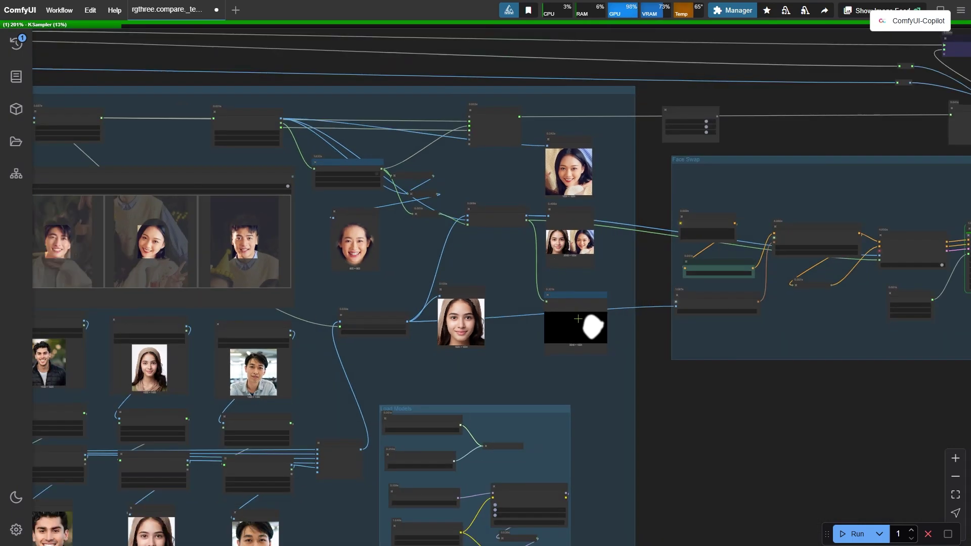
# - Follow the fourth loop pass through the KSampler to the swapped face previews in the Face Swap group
pyautogui.scroll(3, 808, 401)
pyautogui.moveTo(808, 402); pyautogui.dragTo(182, 445)
pyautogui.scroll(3, 552, 427)
pyautogui.moveTo(552, 428); pyautogui.dragTo(459, 513)
pyautogui.scroll(2, 459, 512)
pyautogui.moveTo(443, 471); pyautogui.dragTo(465, 485)
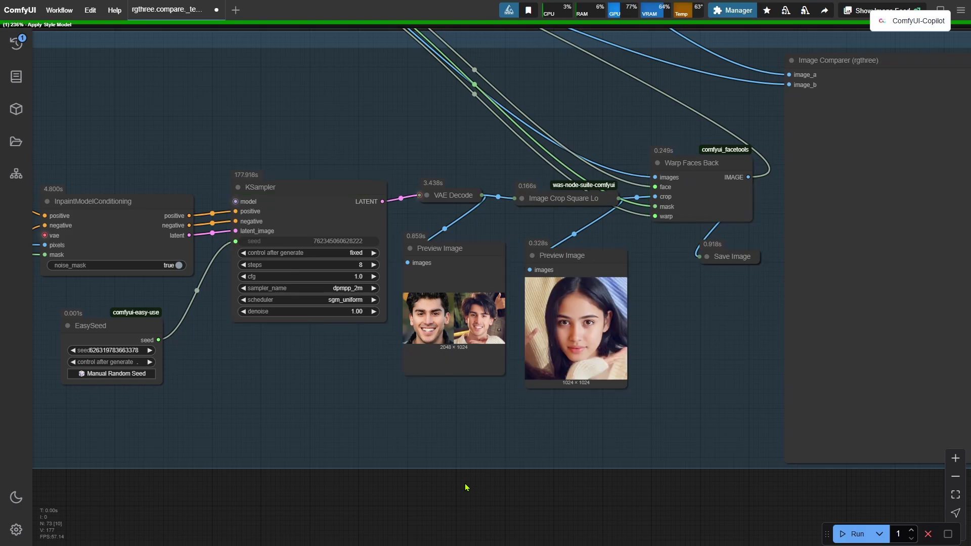
# - Inspect the Process Images group's face, concatenated image and mask previews for the fifth loop pass
pyautogui.scroll(-10, 589, 400)
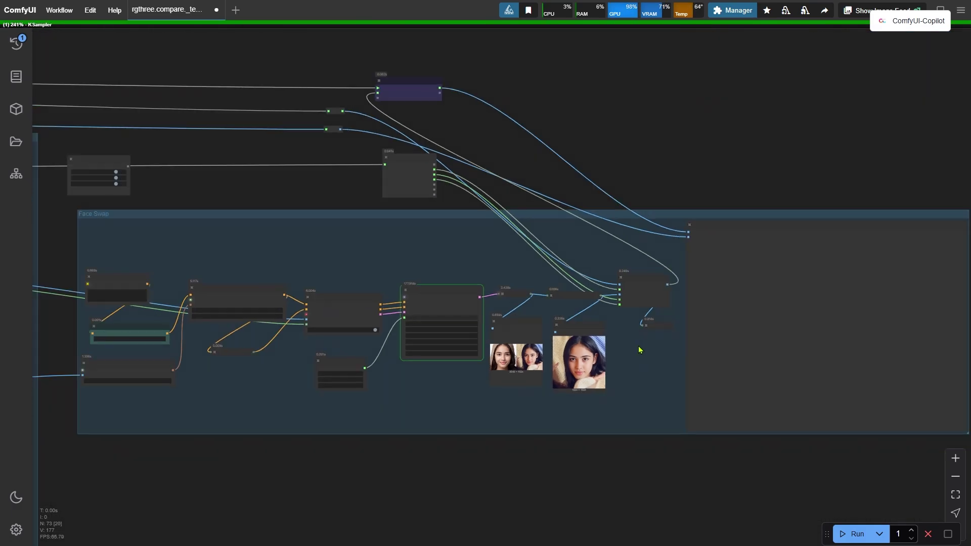
pyautogui.moveTo(241, 477); pyautogui.dragTo(507, 435)
pyautogui.scroll(8, 316, 307)
pyautogui.scroll(2, 374, 295)
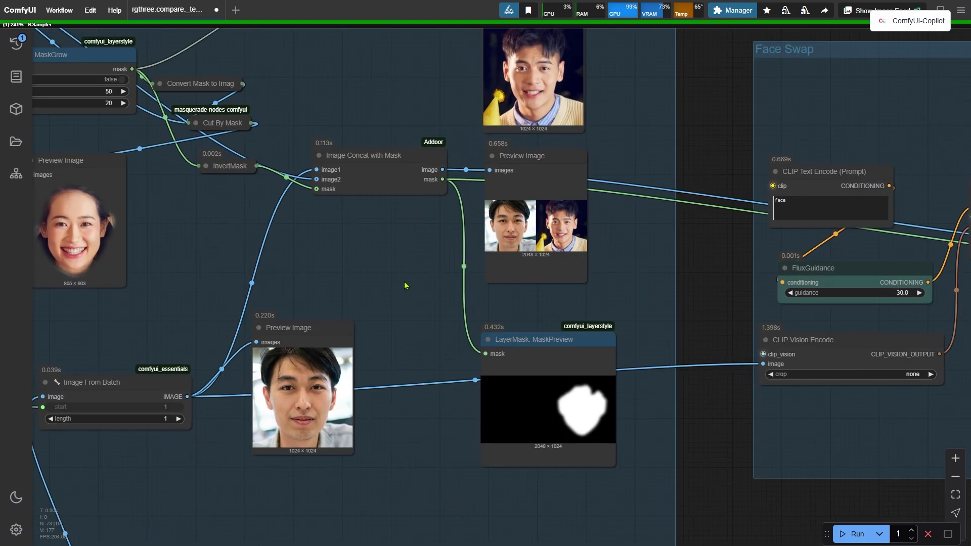
# - Follow the fifth pass across the Face Swap group from the KSampler to the cropped face preview and Warp Faces Back
pyautogui.moveTo(797, 492); pyautogui.dragTo(43, 469)
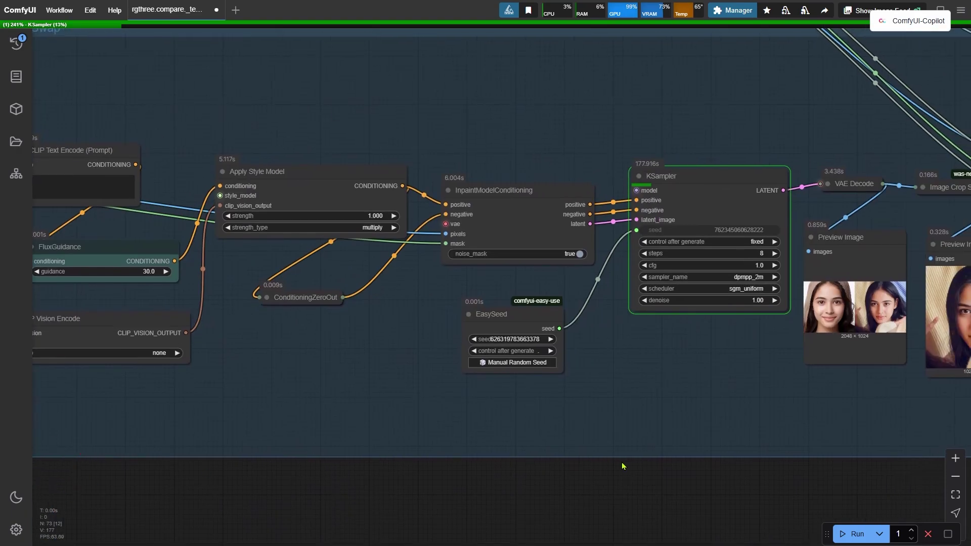
pyautogui.moveTo(832, 499); pyautogui.dragTo(382, 482)
pyautogui.scroll(1, 445, 454)
pyautogui.moveTo(446, 456); pyautogui.dragTo(457, 514)
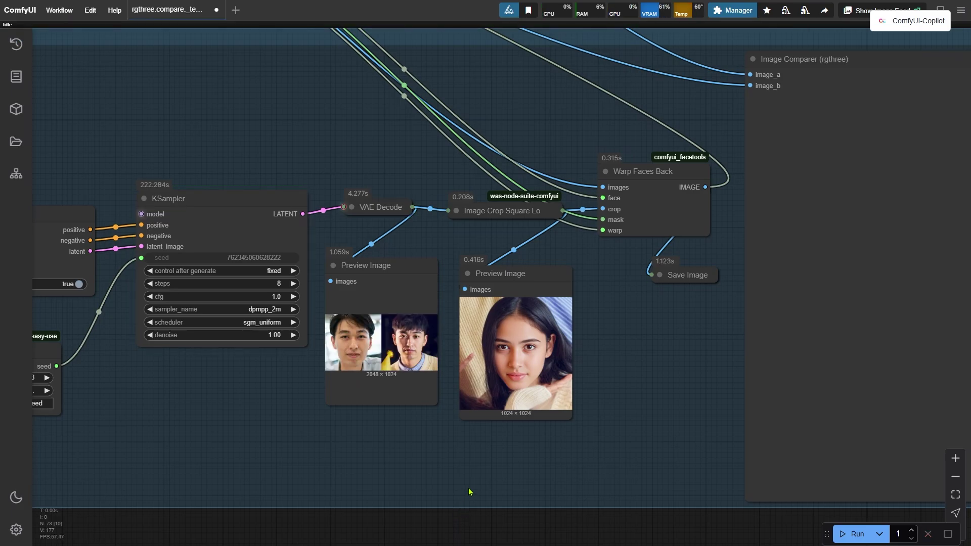
# - Examine the finished group photo with all swapped faces up close in the Image Comparer node
pyautogui.scroll(-6, 468, 491)
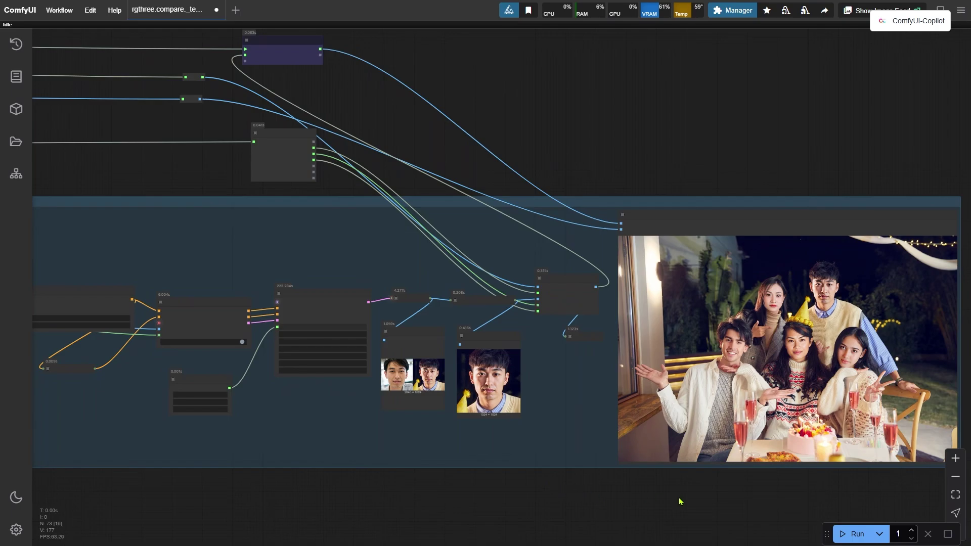
pyautogui.moveTo(679, 501); pyautogui.dragTo(504, 431)
pyautogui.scroll(3, 505, 431)
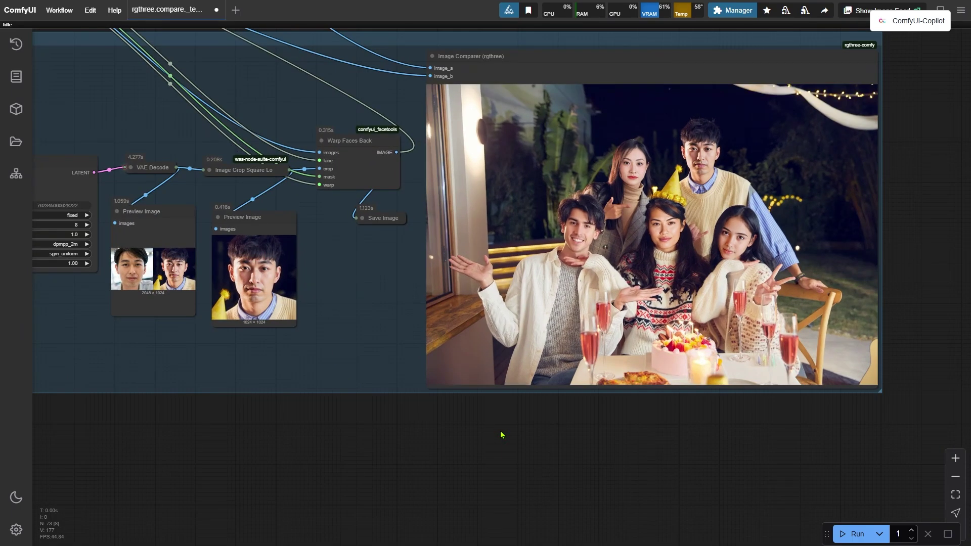
pyautogui.scroll(4, 434, 308)
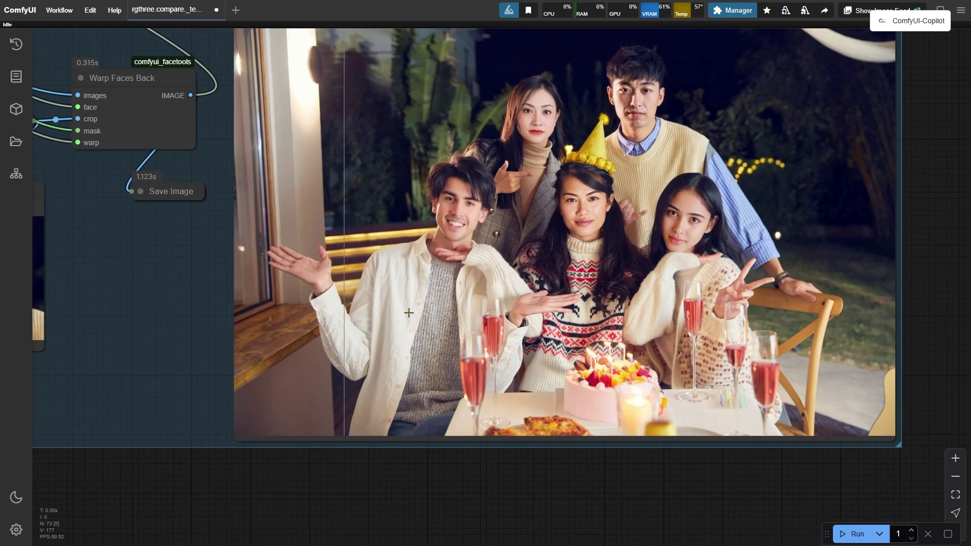